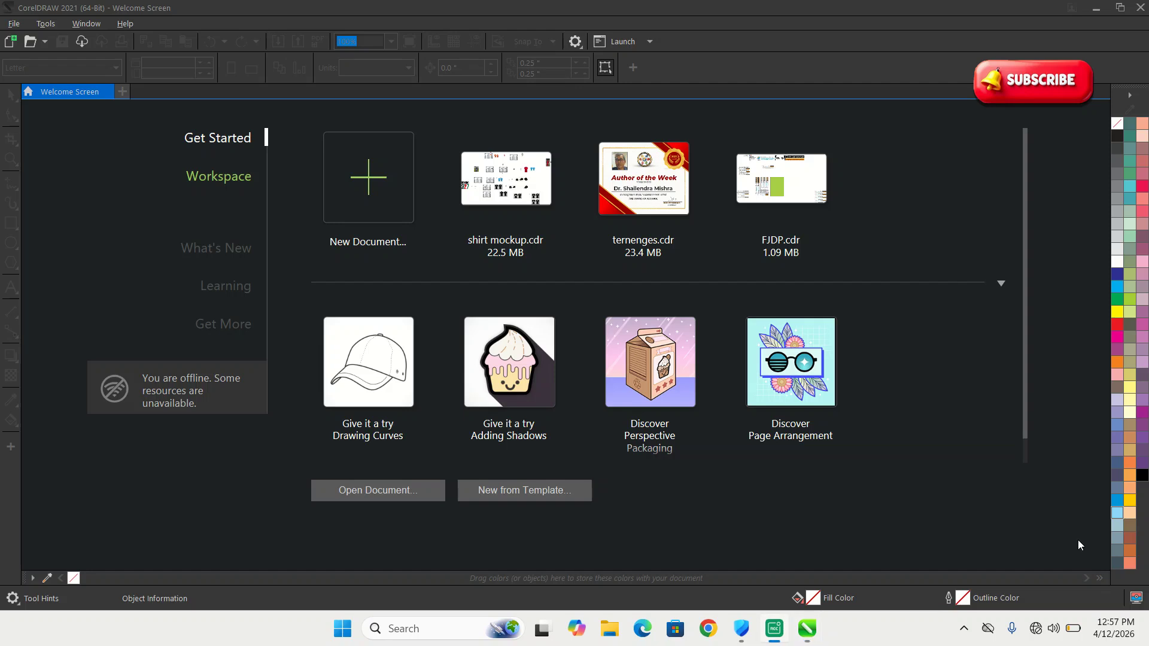
right_click(703, 537)
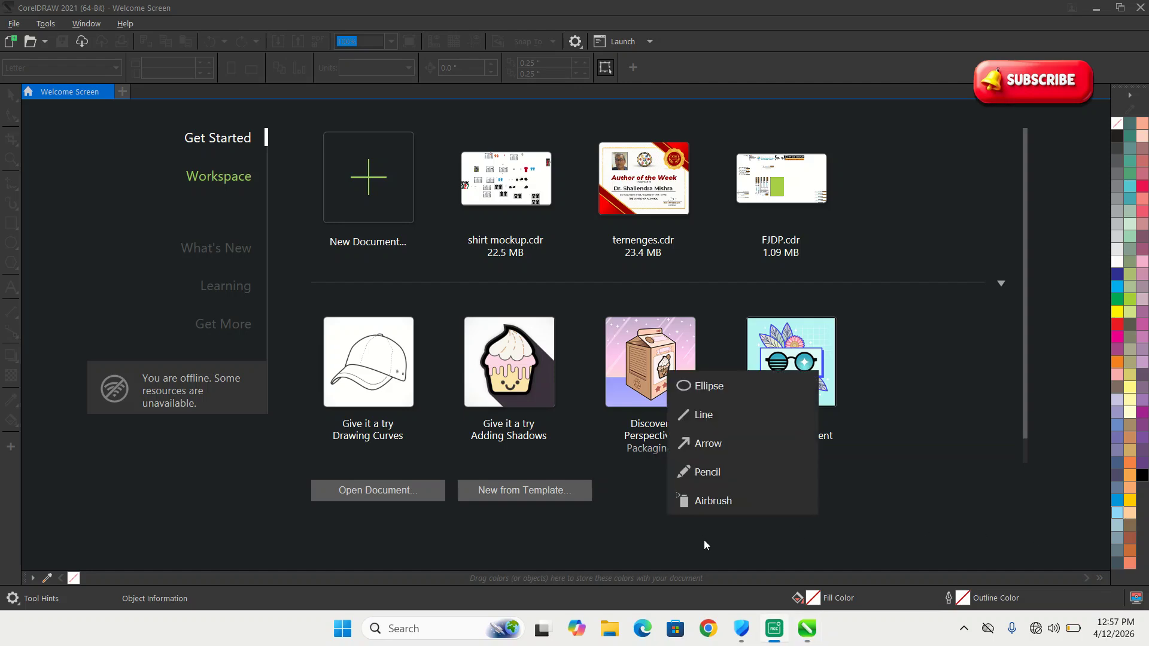
click(704, 443)
mouse_move(87, 249)
mouse_down()
mouse_move(324, 164)
mouse_move(341, 192)
mouse_up()
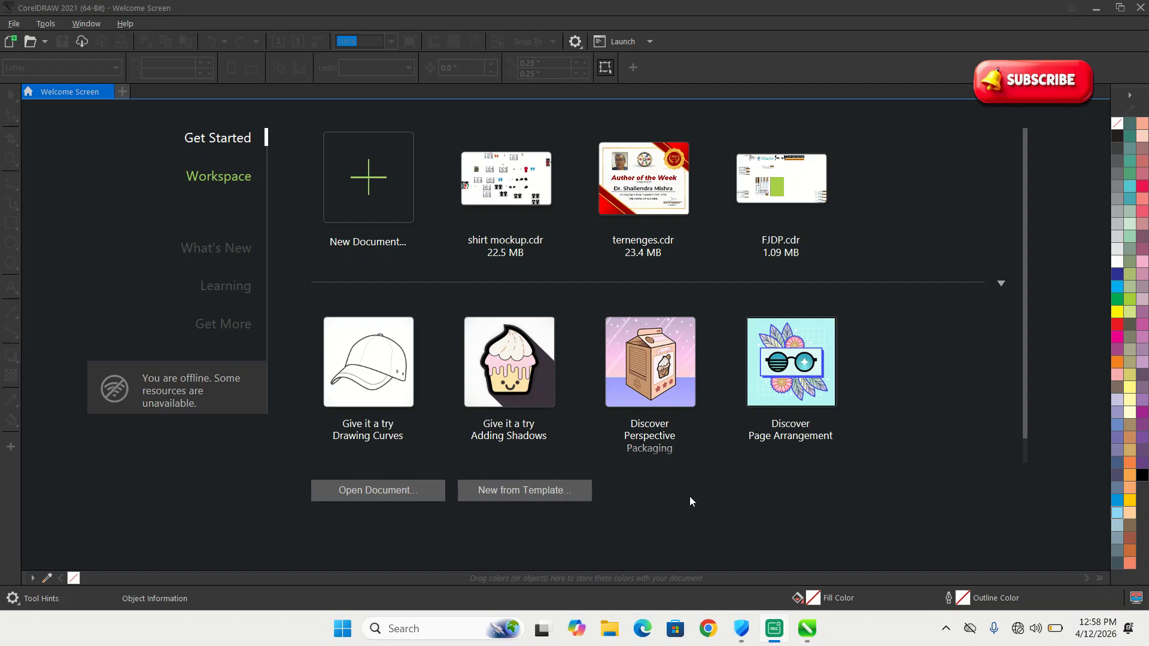
right_click(698, 523)
click(700, 523)
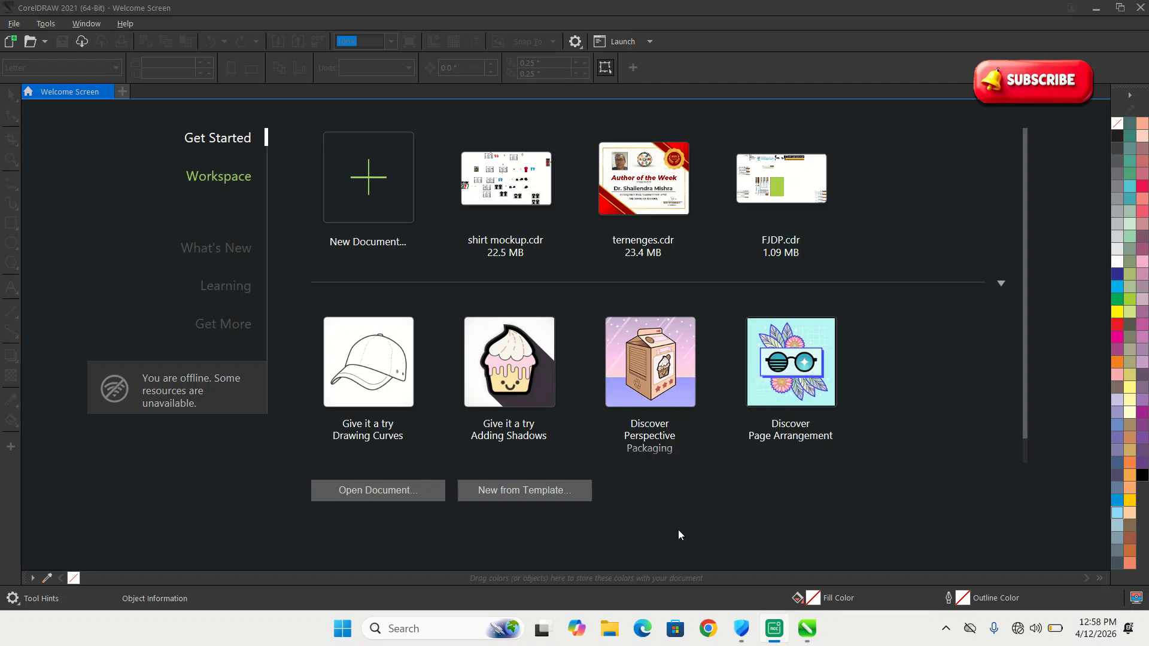
Start a new document and name it "softouch designs".
click(386, 210)
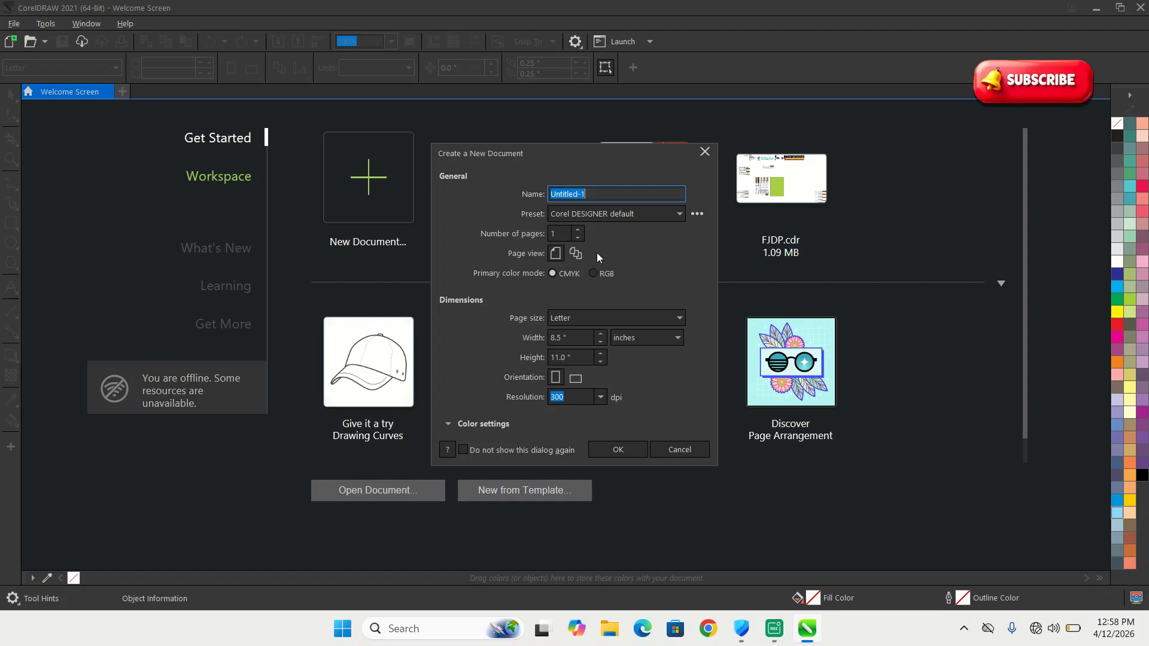
click(553, 194)
drag(529, 194, 510, 202)
text(softouch designs)
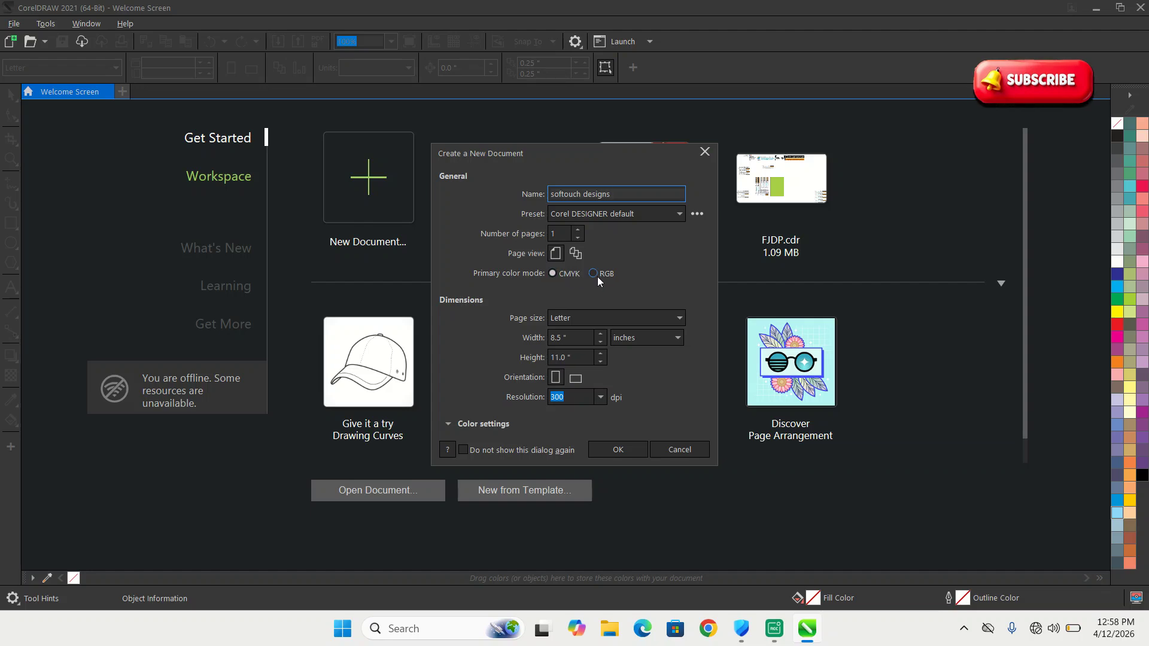
Examine the preset page sizes available for the new document, from Legal and Business Card through the web and A-series formats.
click(602, 318)
scroll(581, 179, down, 5)
scroll(581, 180, up, 2)
scroll(581, 180, up, 4)
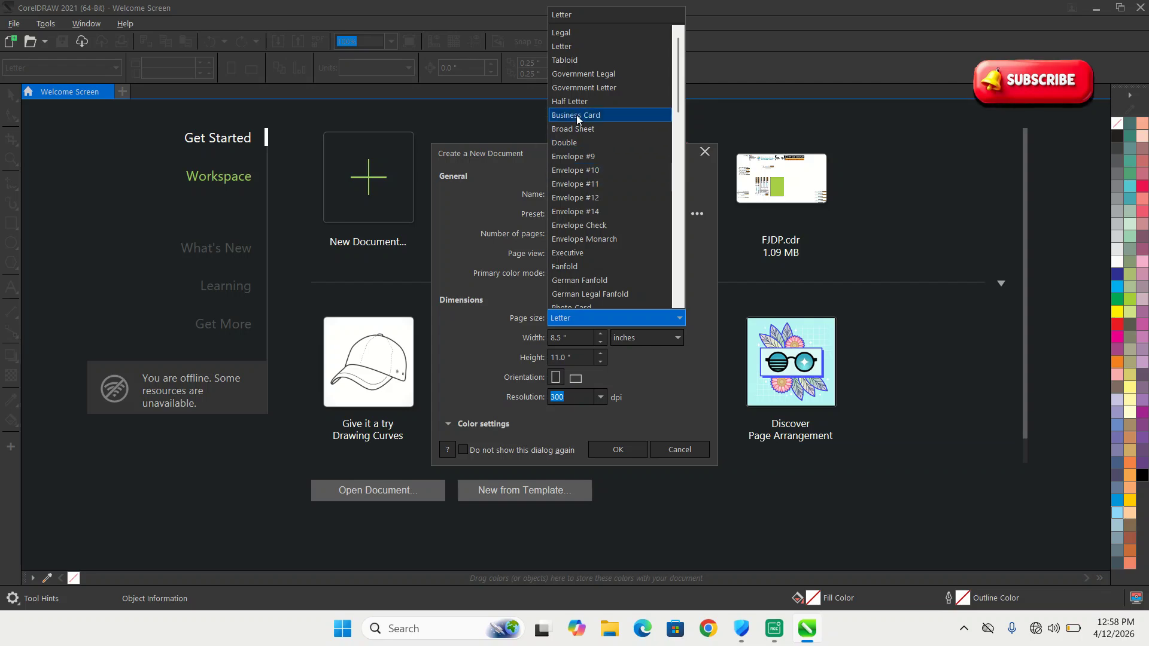
click(699, 548)
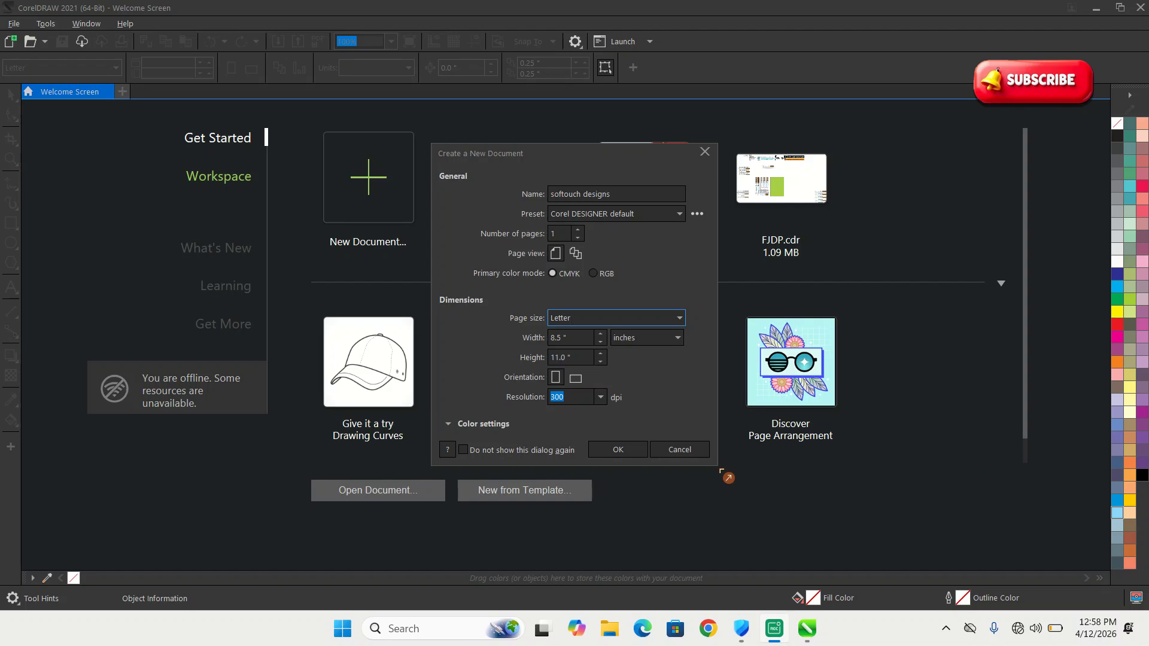
right_click(702, 533)
key(Escape)
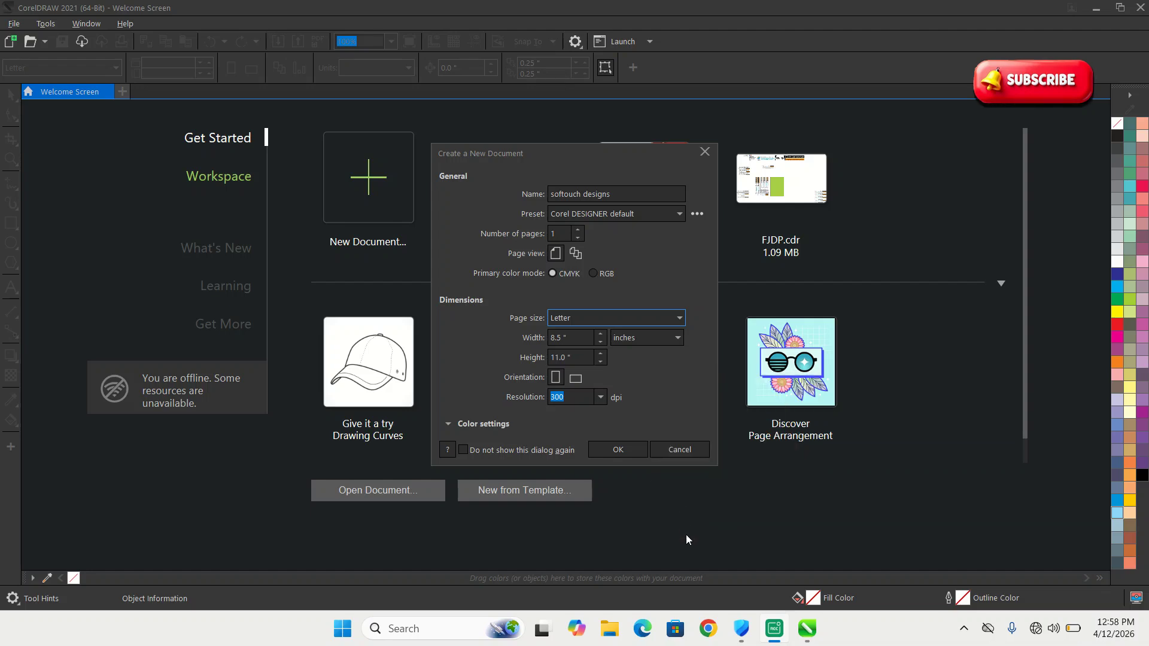
click(609, 318)
scroll(579, 196, down, 6)
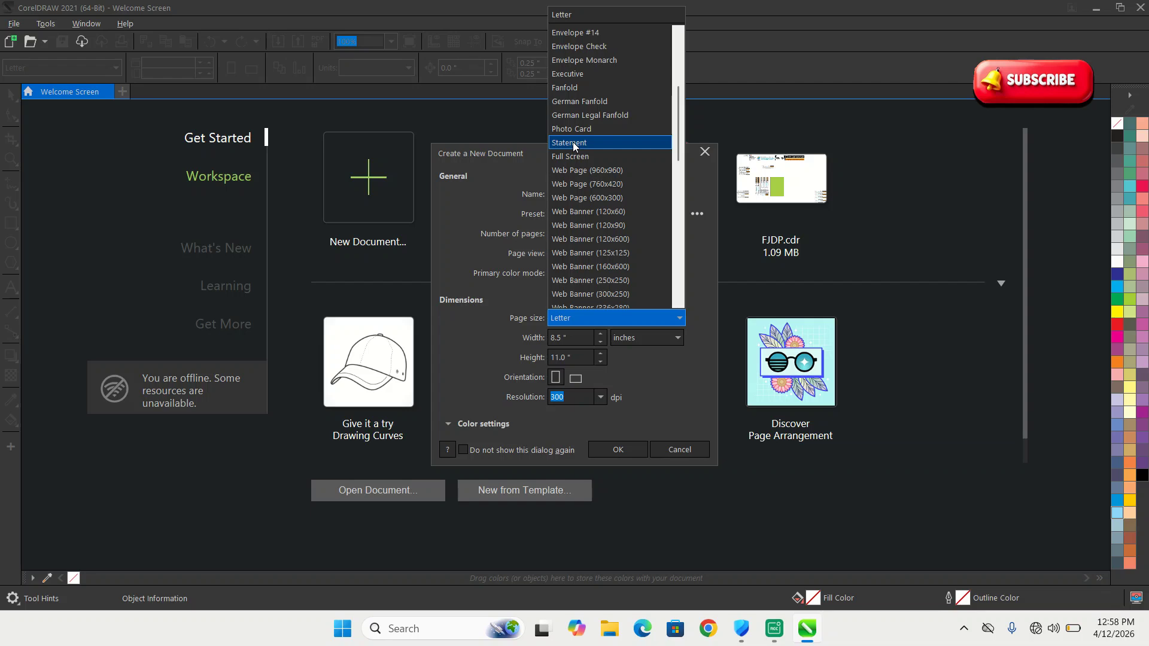
scroll(590, 170, up, 4)
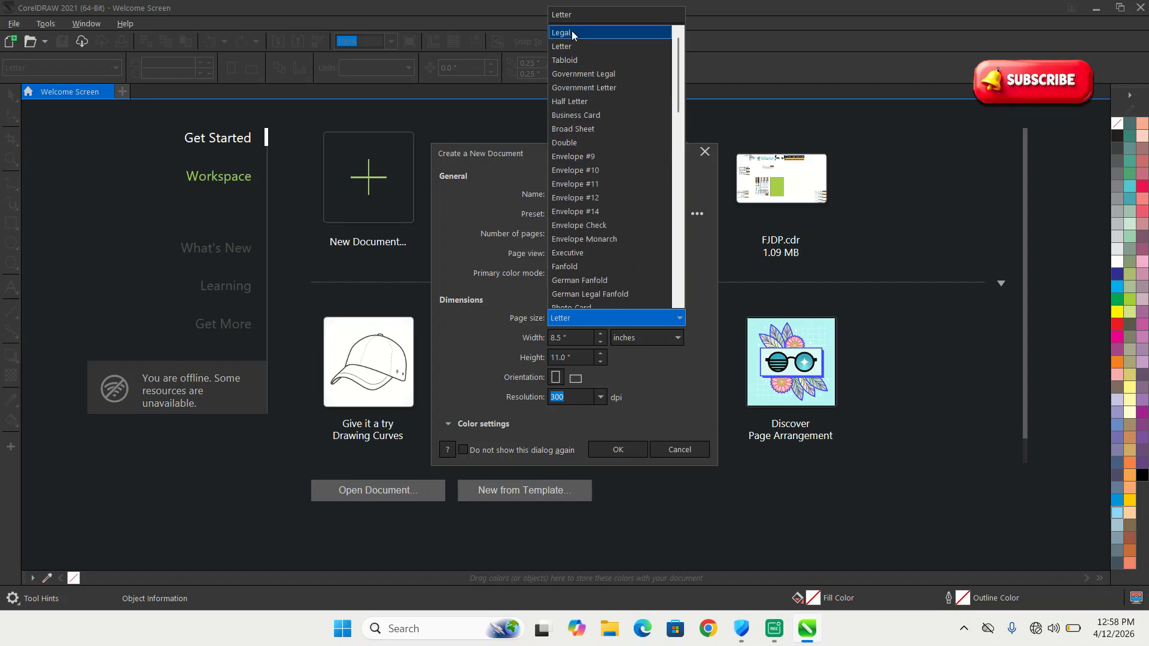
scroll(604, 170, down, 5)
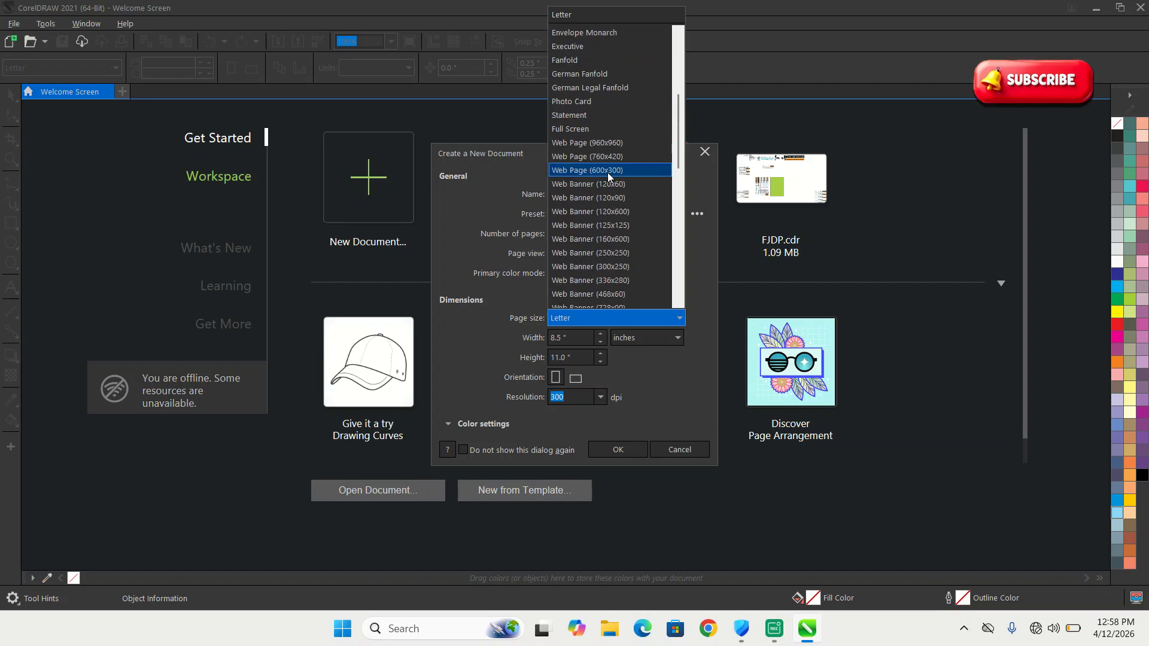
scroll(608, 172, down, 5)
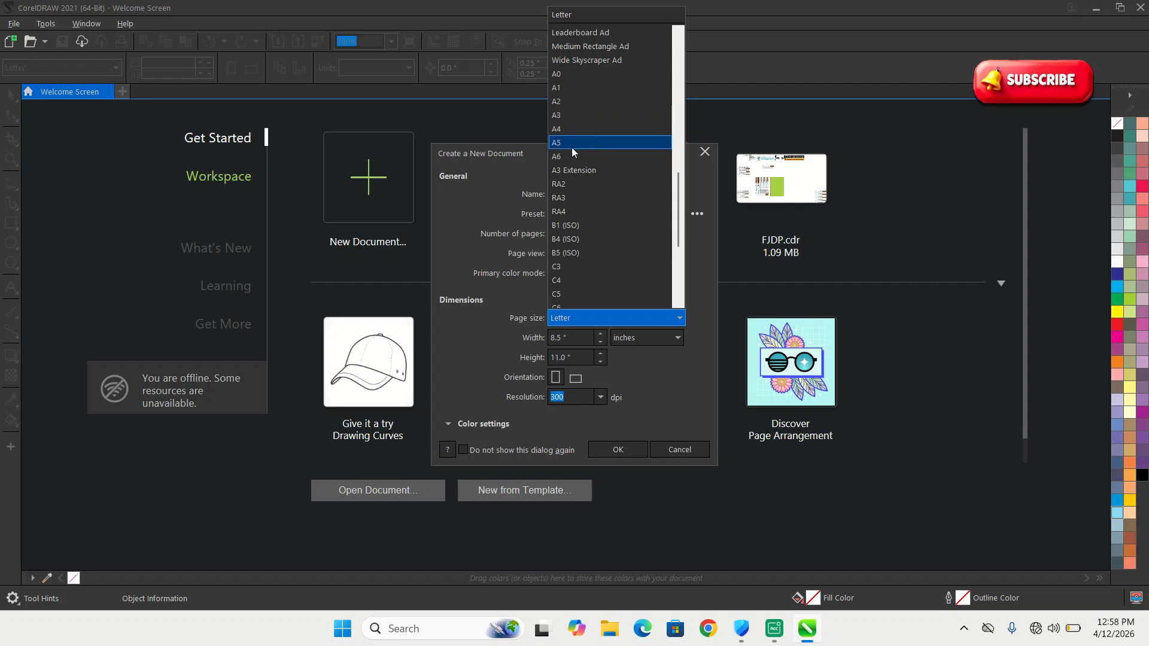
scroll(602, 232, down, 5)
click(604, 389)
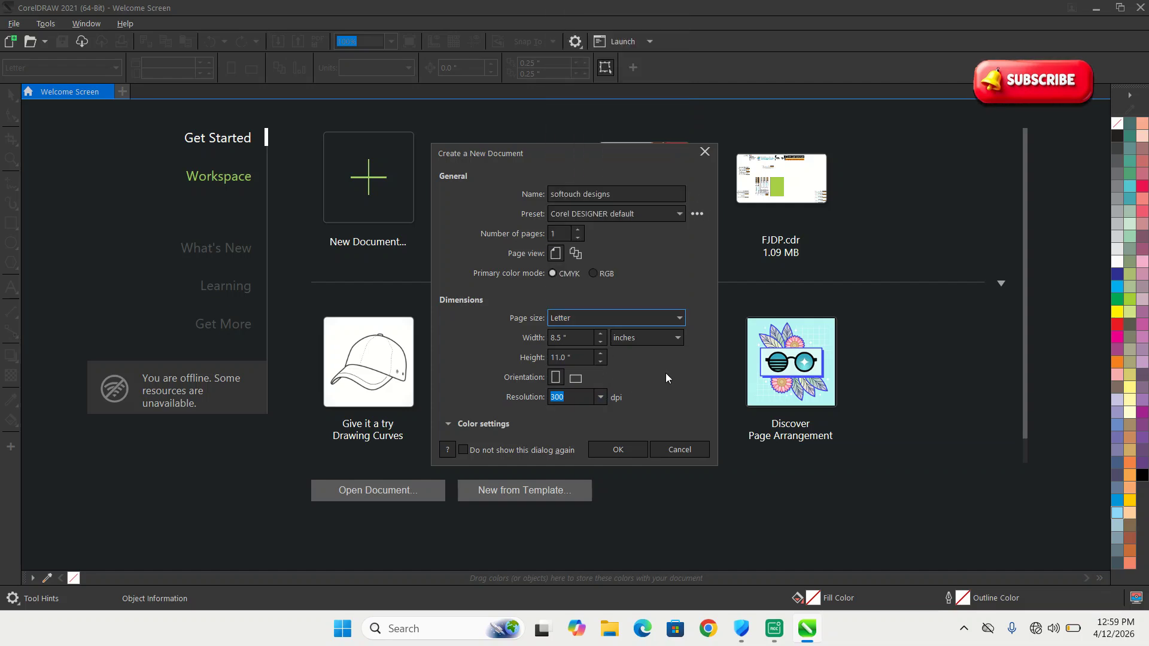
right_click(699, 529)
click(697, 472)
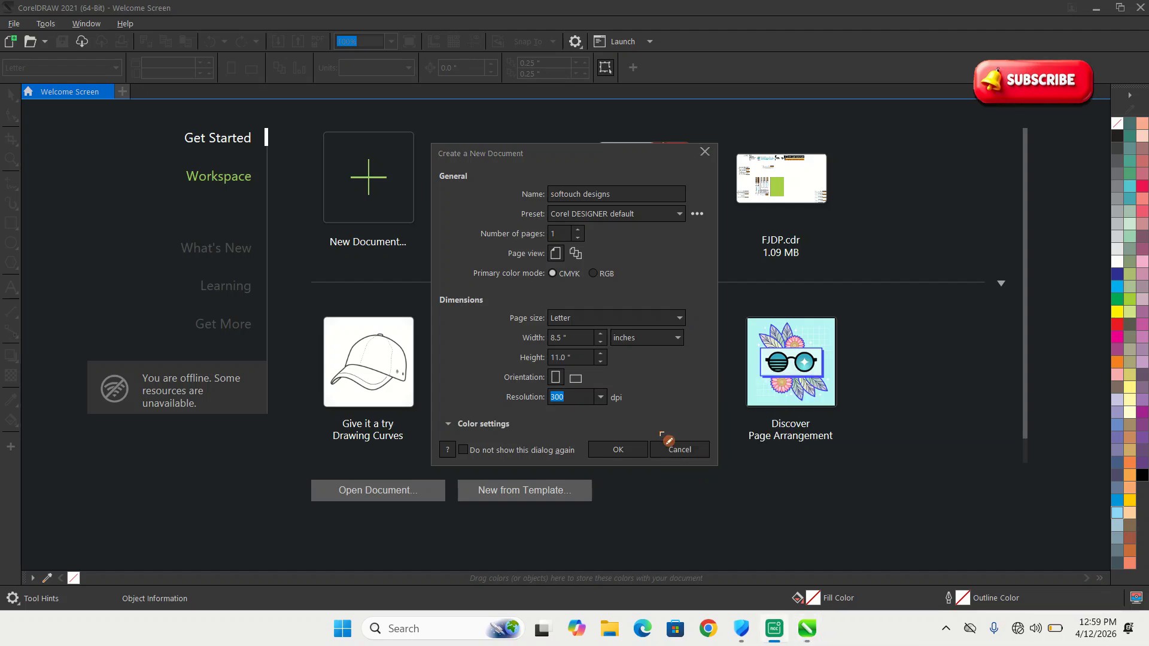
mouse_move(607, 311)
mouse_down()
mouse_move(641, 369)
mouse_move(635, 308)
mouse_up()
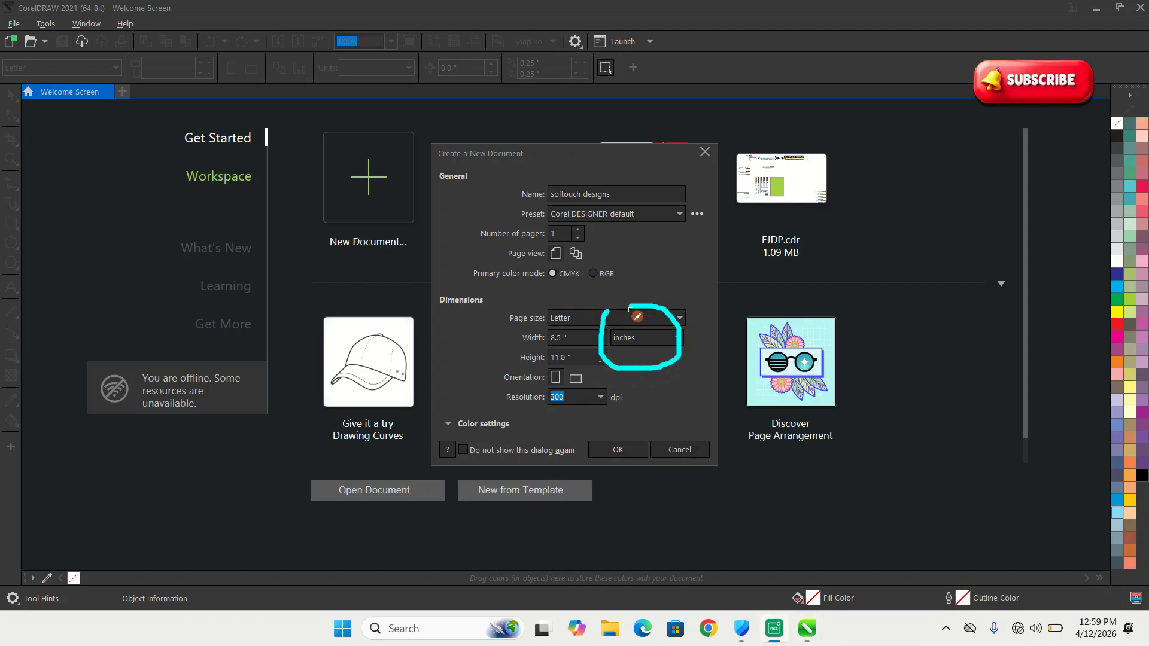
mouse_move(515, 341)
mouse_down()
mouse_move(542, 334)
mouse_move(516, 365)
mouse_move(527, 359)
mouse_up()
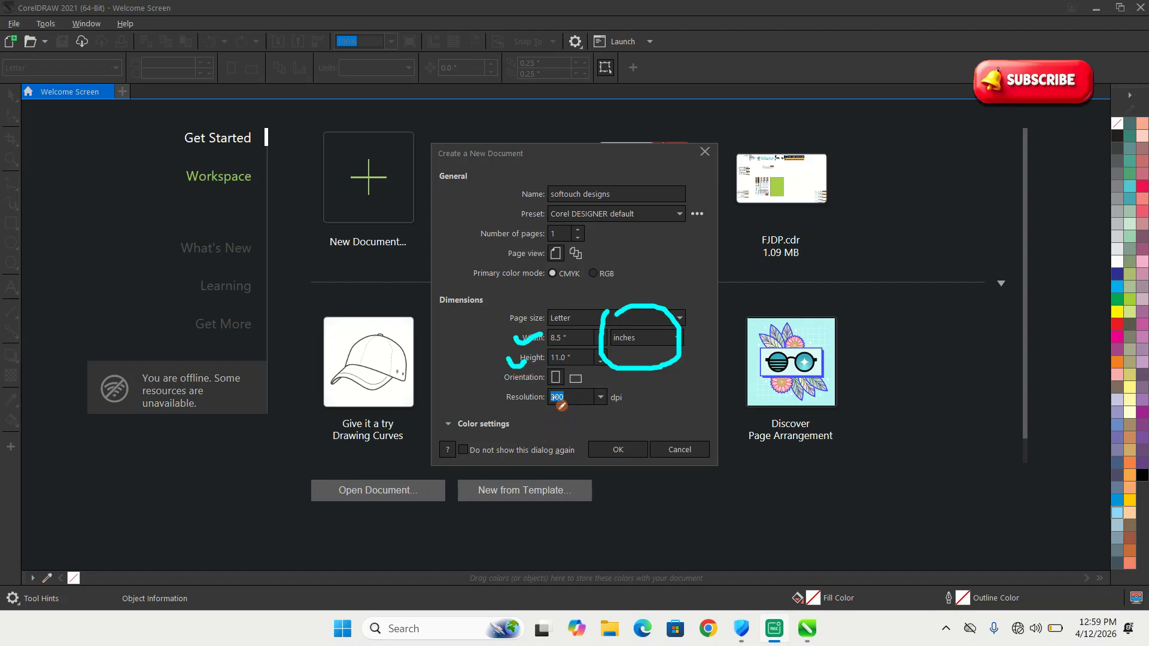
mouse_move(546, 415)
mouse_down()
mouse_move(584, 415)
mouse_move(576, 387)
mouse_move(546, 412)
mouse_up()
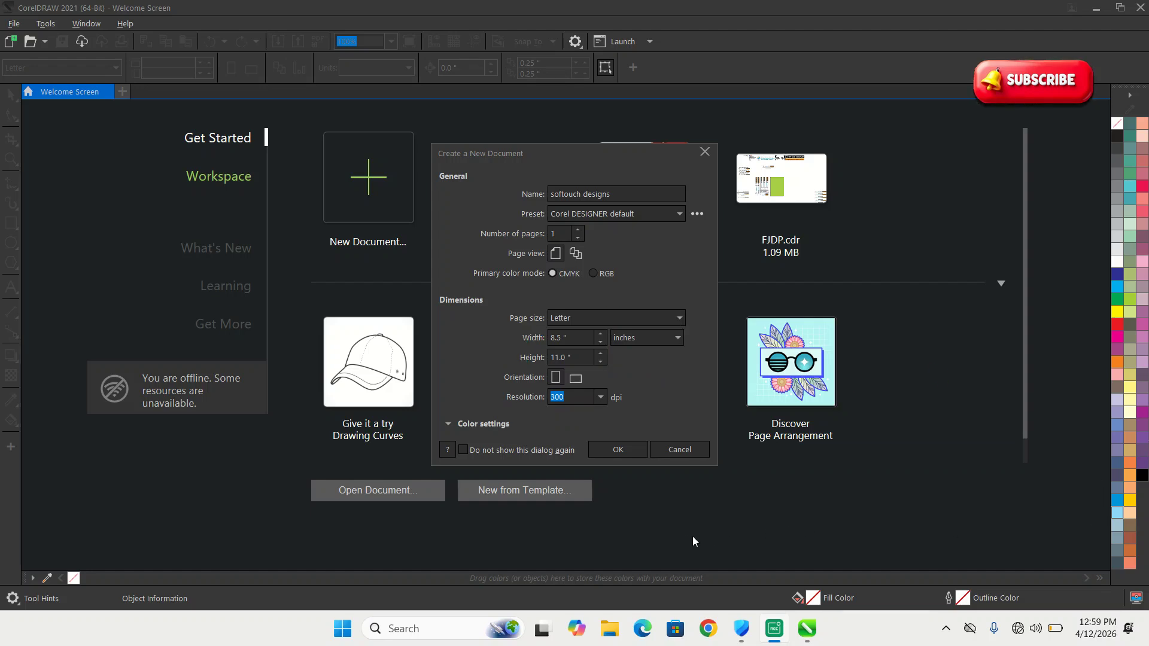
Set the resolution to 800 dpi, opt out of showing the new-document dialog again, and create the document.
click(576, 398)
text(800)
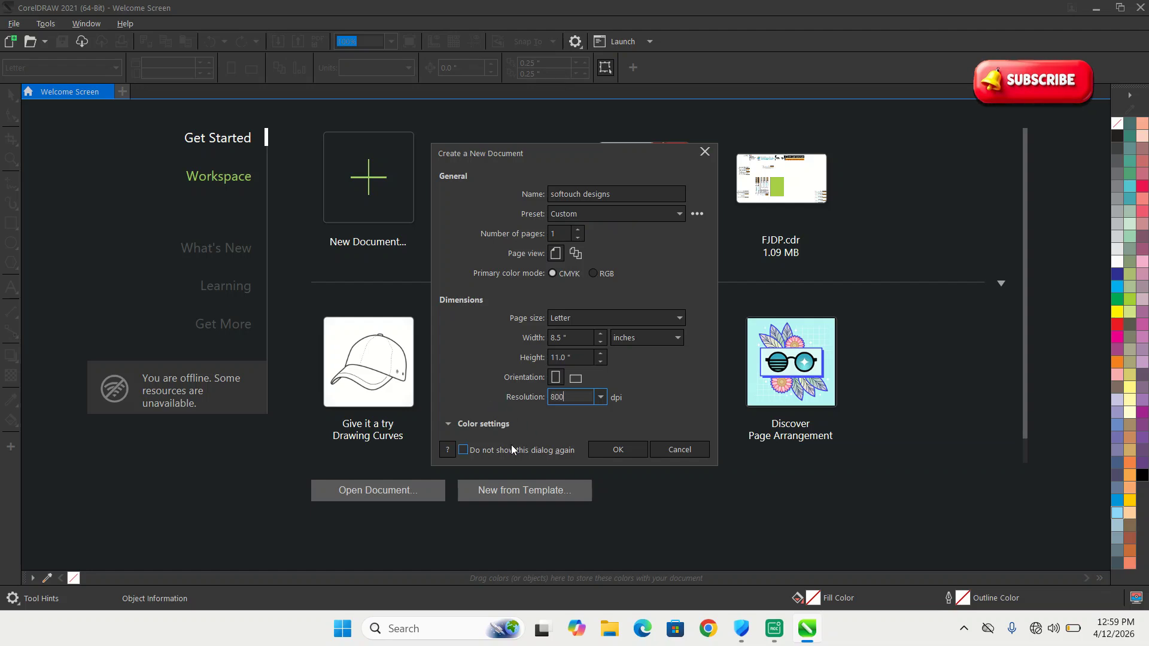
click(463, 451)
click(630, 449)
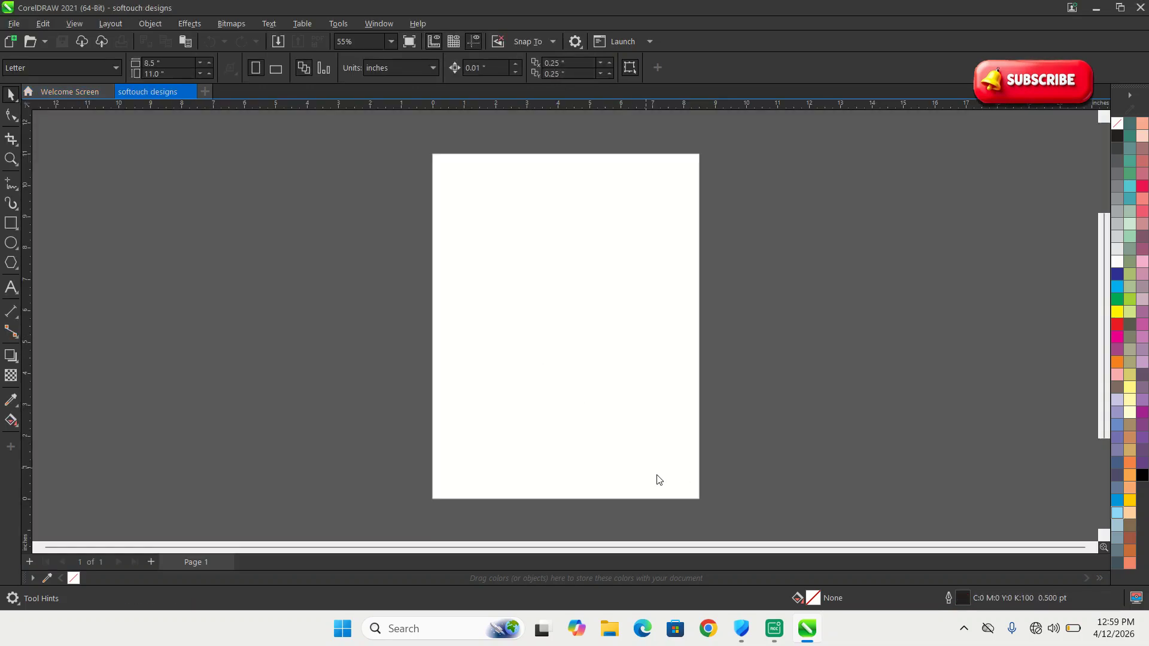
right_click(696, 524)
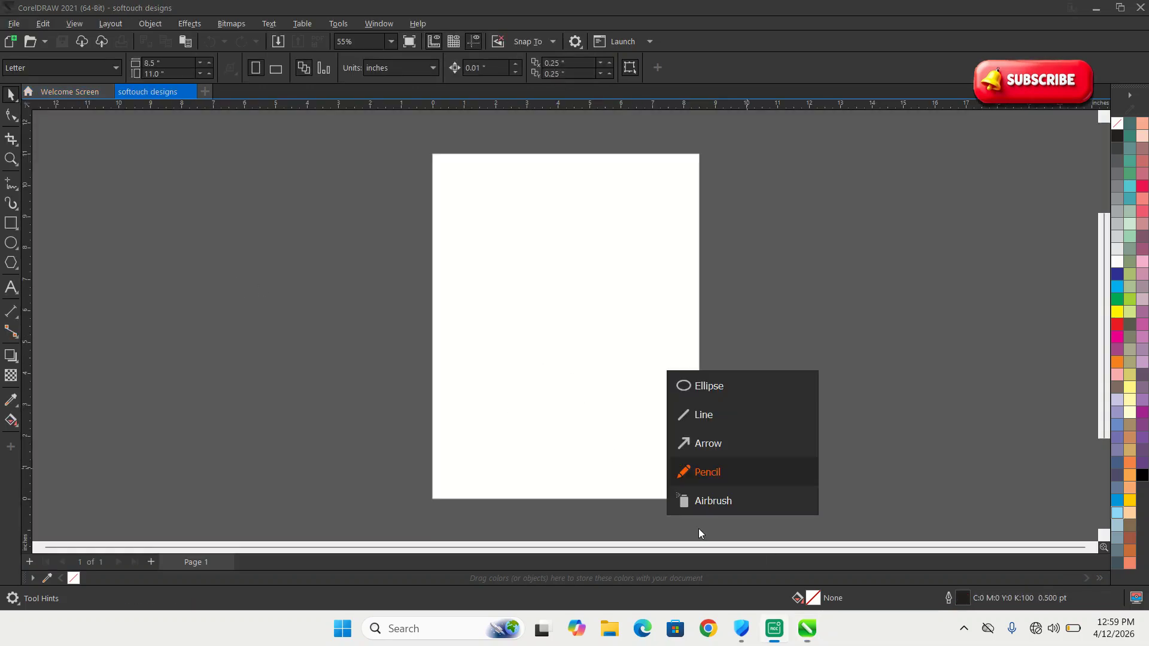
click(694, 446)
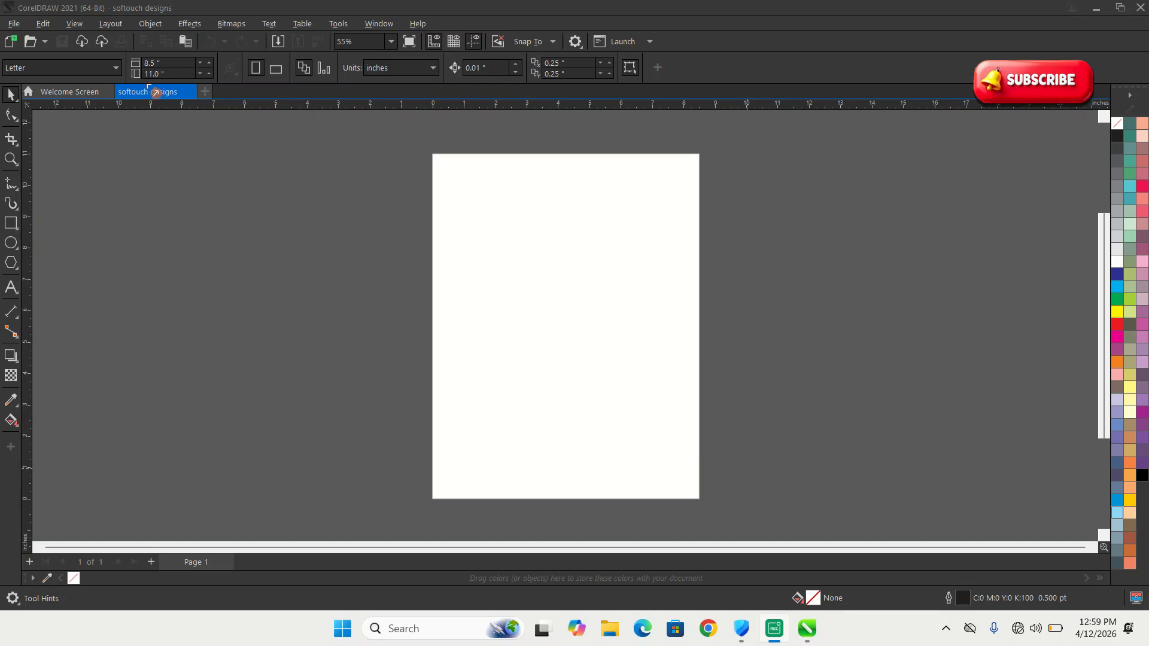
drag(203, 148, 24, 40)
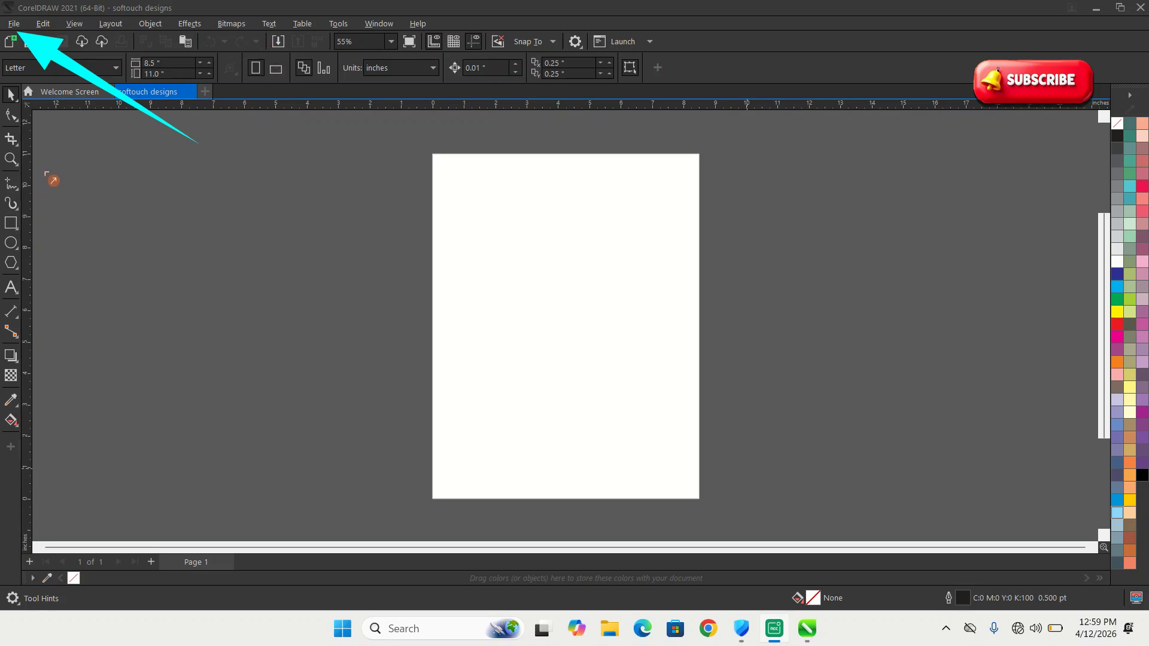
mouse_move(82, 504)
mouse_down()
mouse_move(29, 344)
mouse_move(18, 123)
mouse_move(20, 150)
mouse_up()
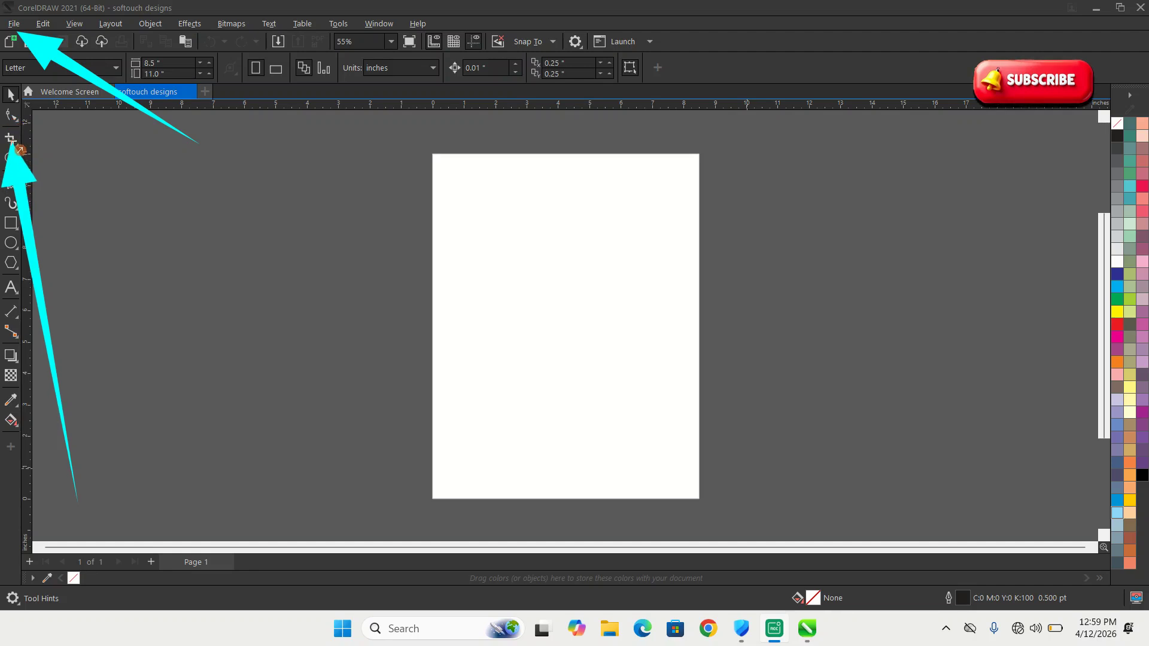
drag(100, 336, 12, 223)
mouse_move(144, 313)
mouse_down()
mouse_move(22, 214)
mouse_move(23, 424)
mouse_up()
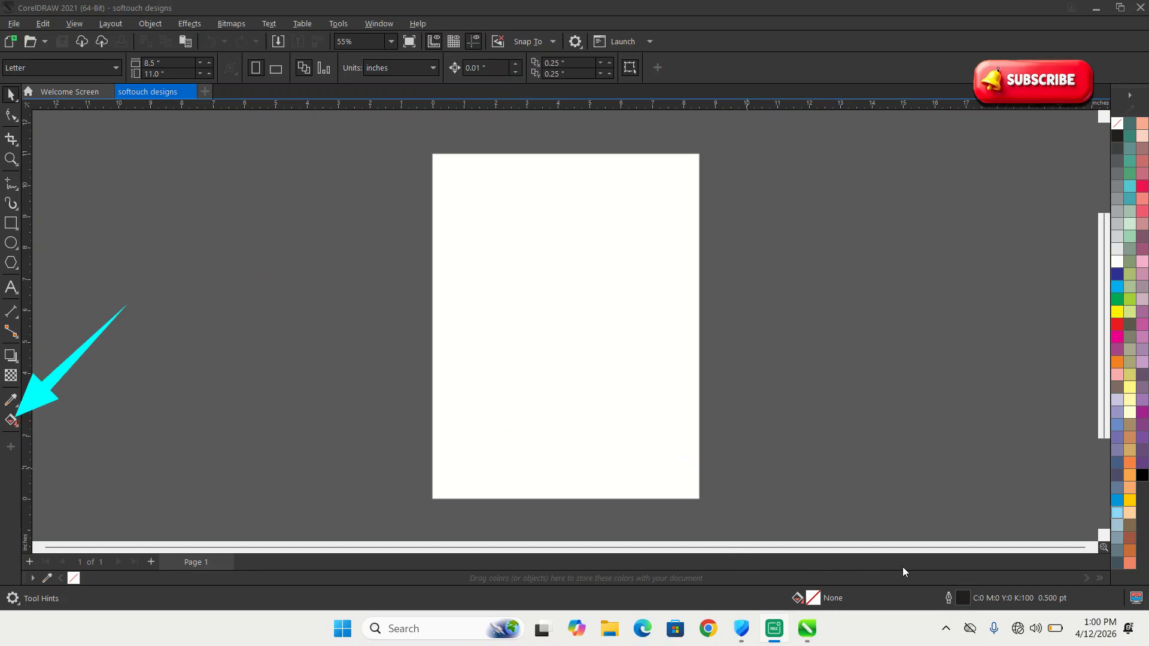
drag(327, 253, 397, 76)
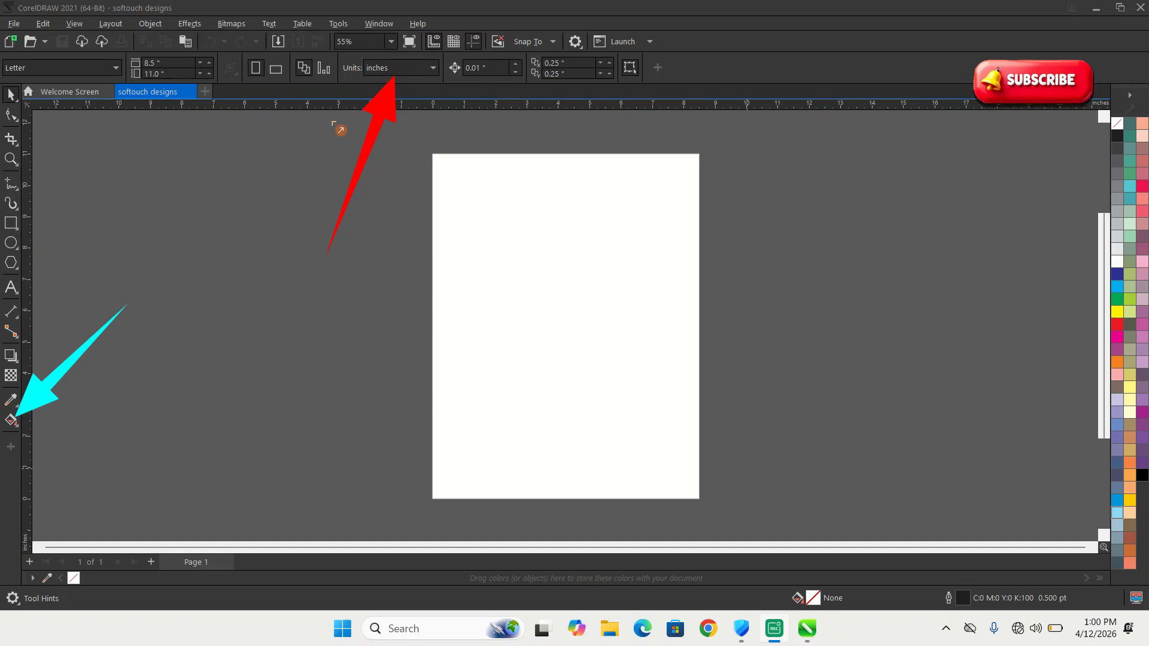
drag(231, 212, 160, 80)
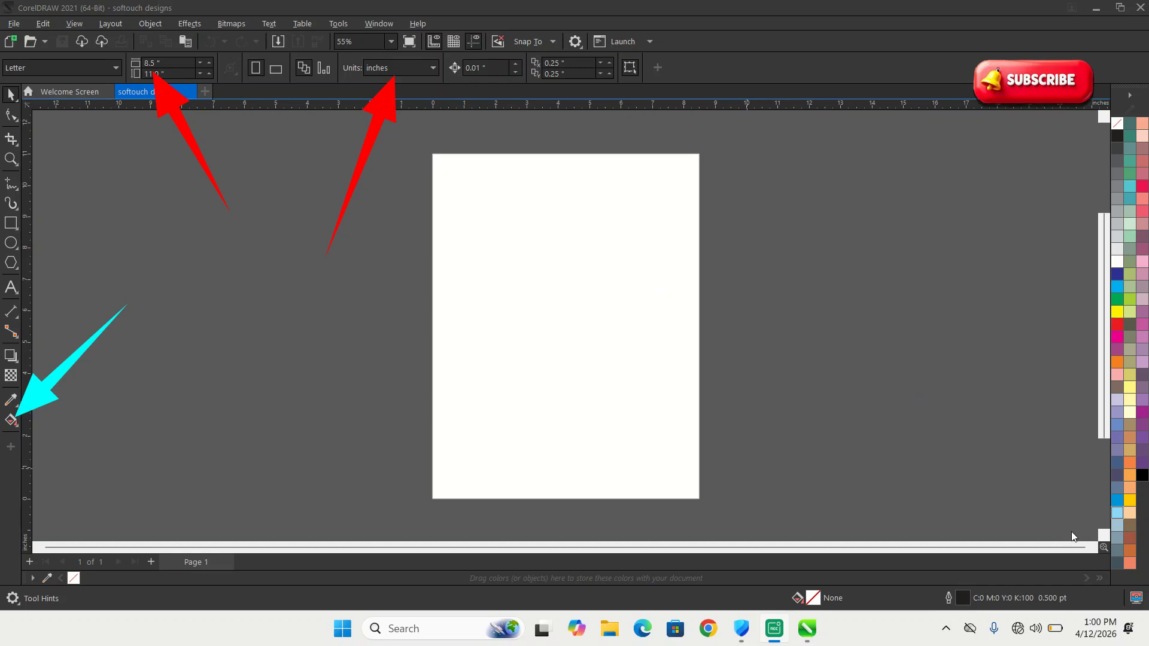
key(Escape)
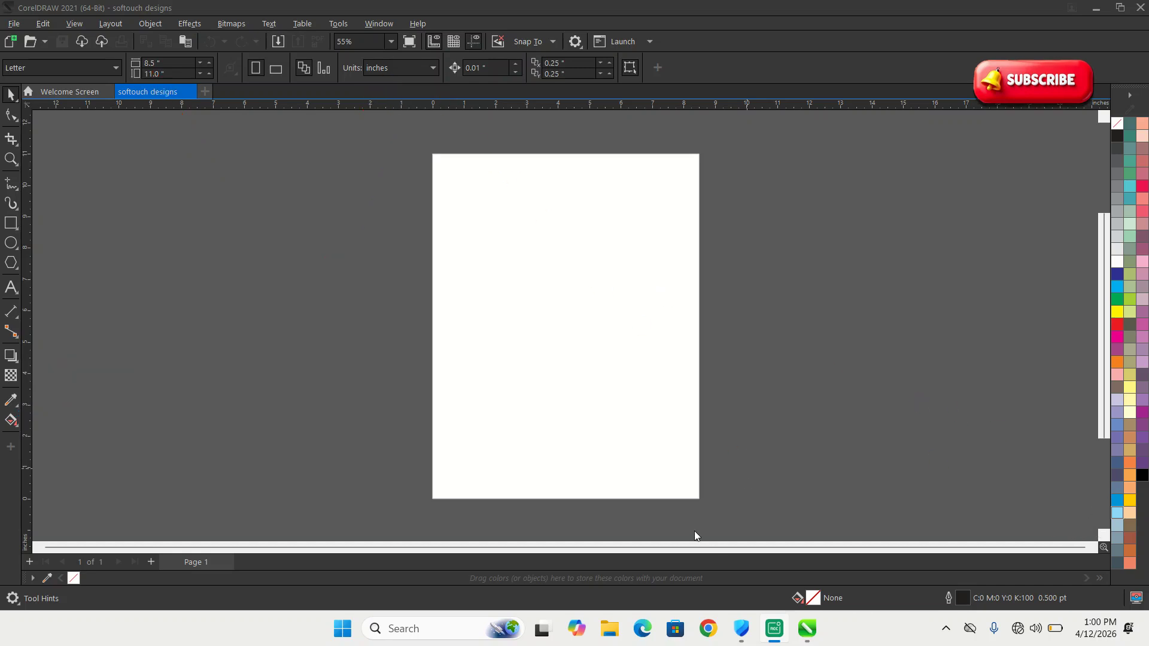
Examine the measurement units available for the document.
click(383, 68)
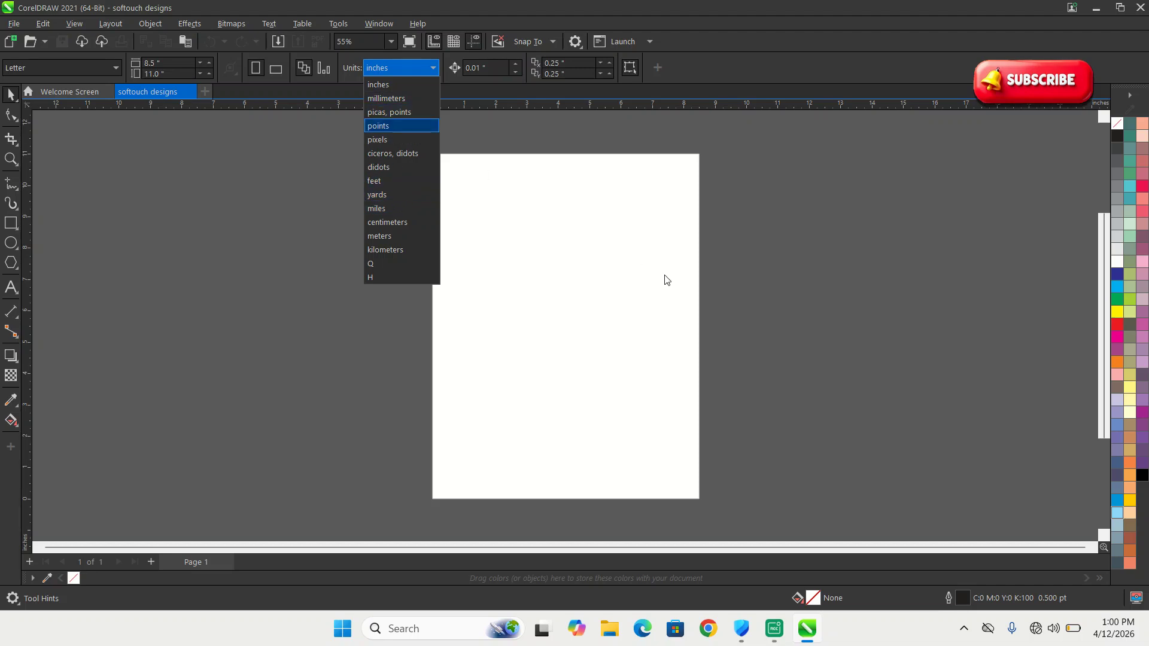
right_click(696, 529)
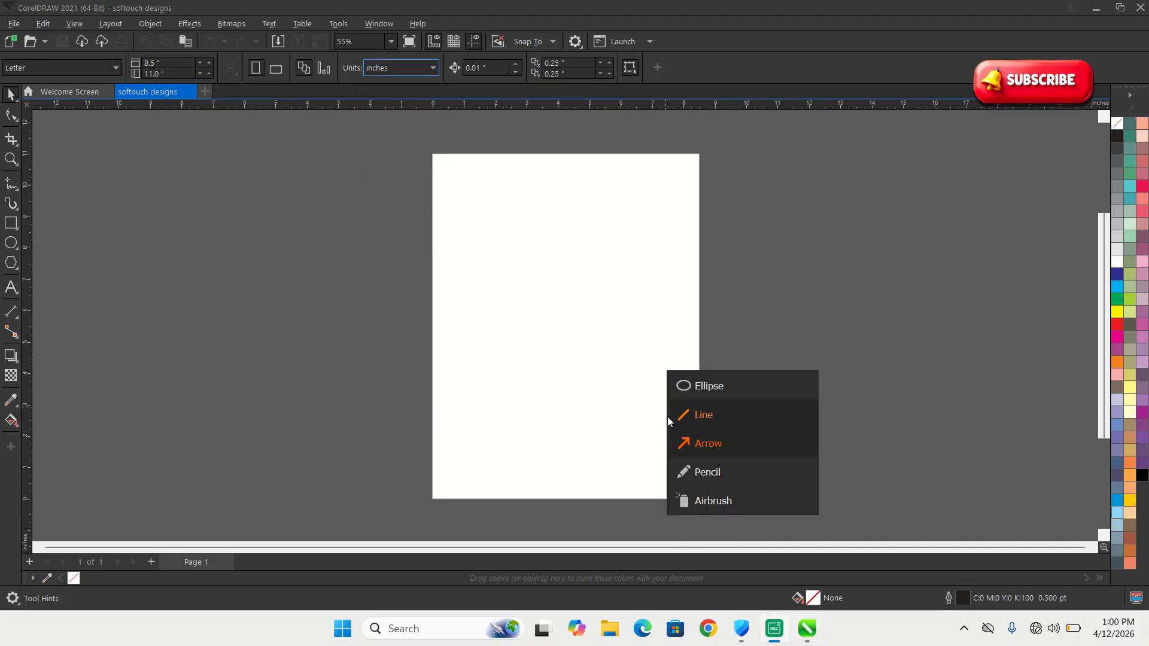
click(712, 473)
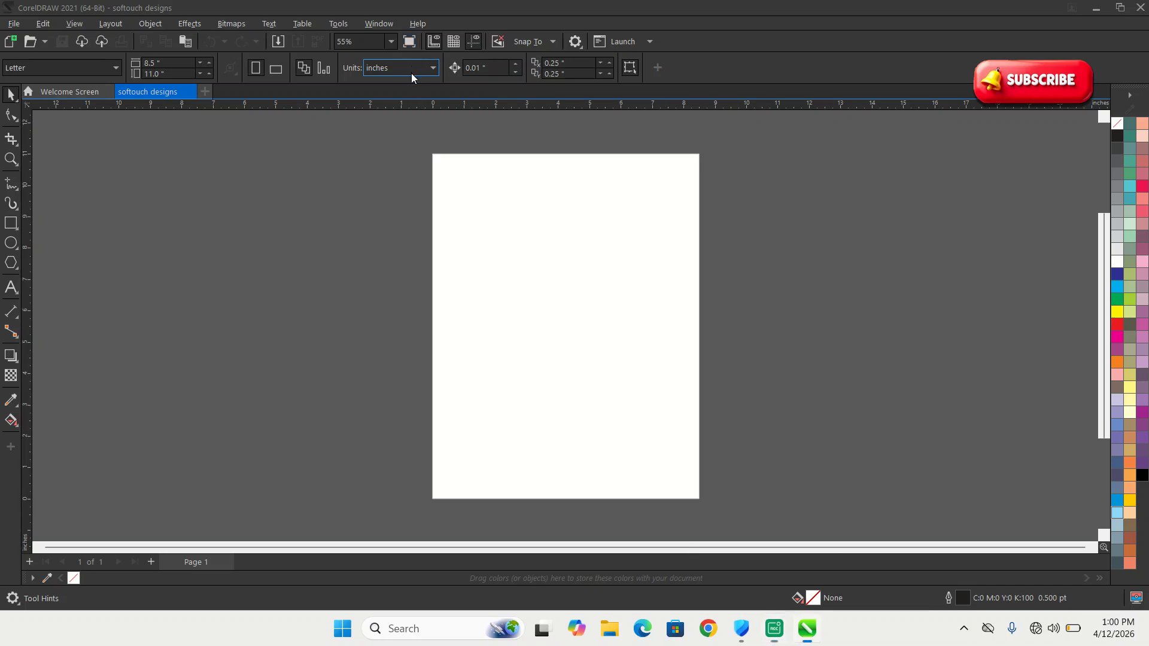
click(409, 74)
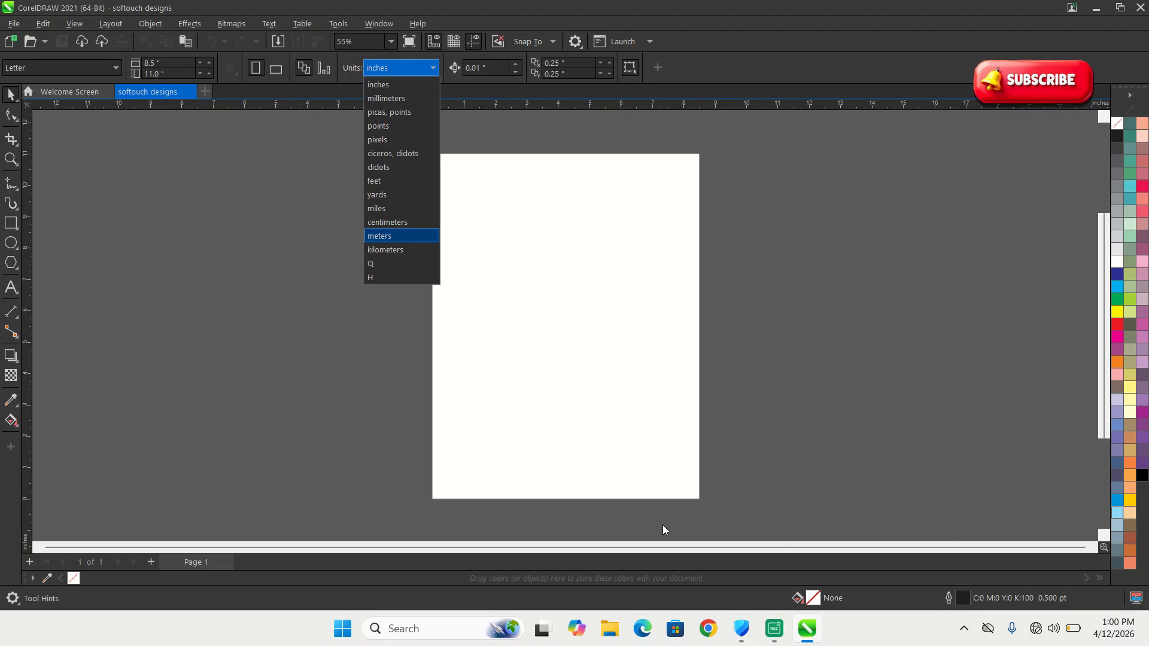
Open the Palettes docker, dismissing the low-battery notice along the way.
mouse_move(1123, 127)
mouse_down()
mouse_move(1095, 169)
mouse_move(1112, 423)
mouse_move(1143, 257)
mouse_move(1140, 114)
mouse_move(1112, 112)
mouse_up()
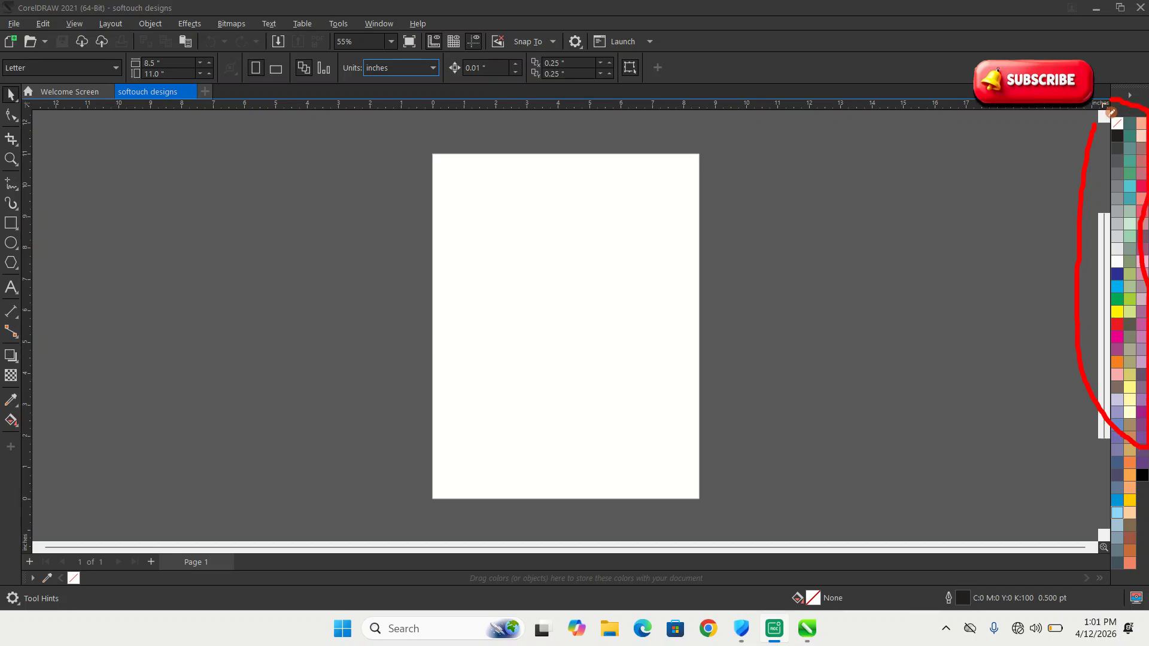
click(373, 24)
mouse_move(428, 188)
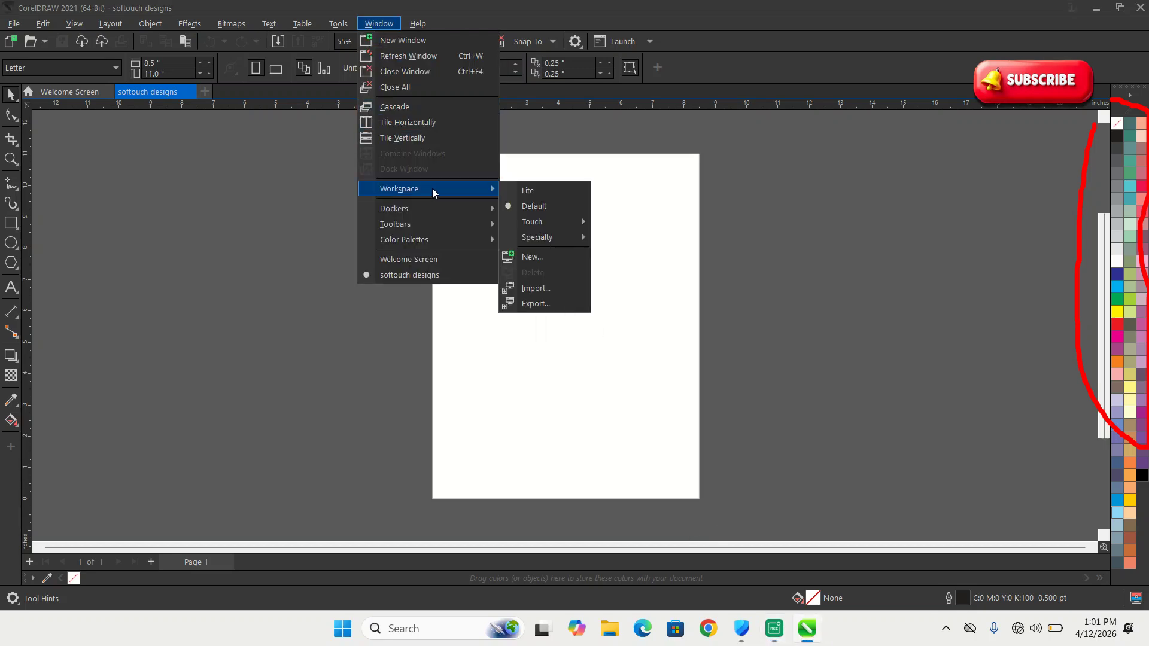
mouse_move(448, 224)
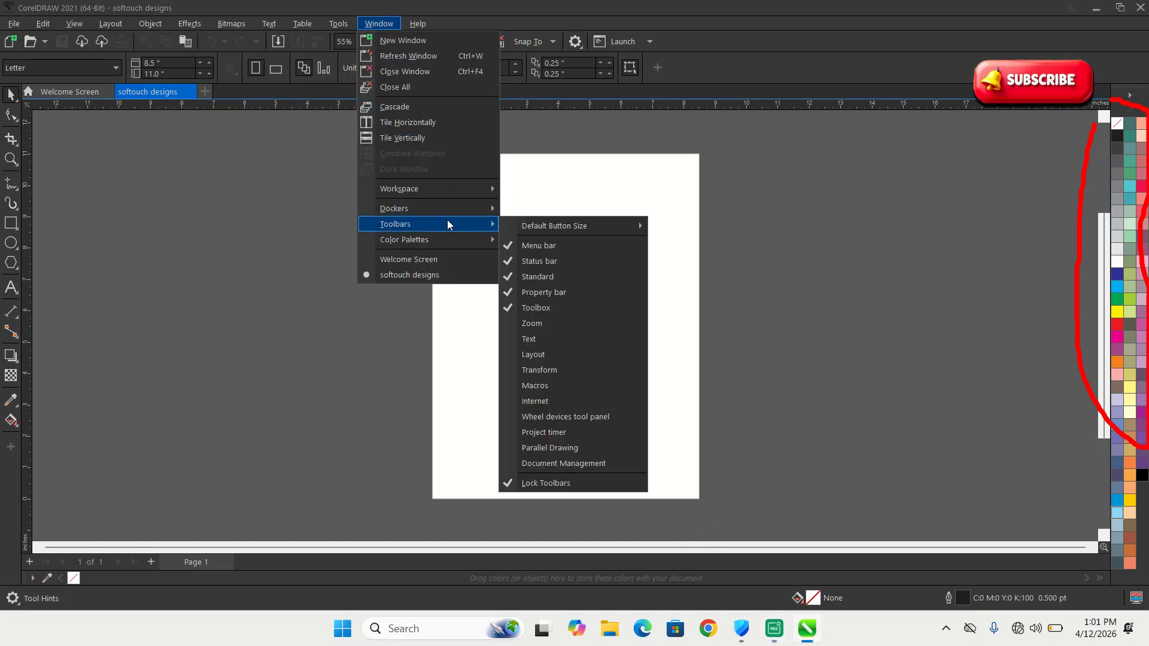
mouse_move(472, 246)
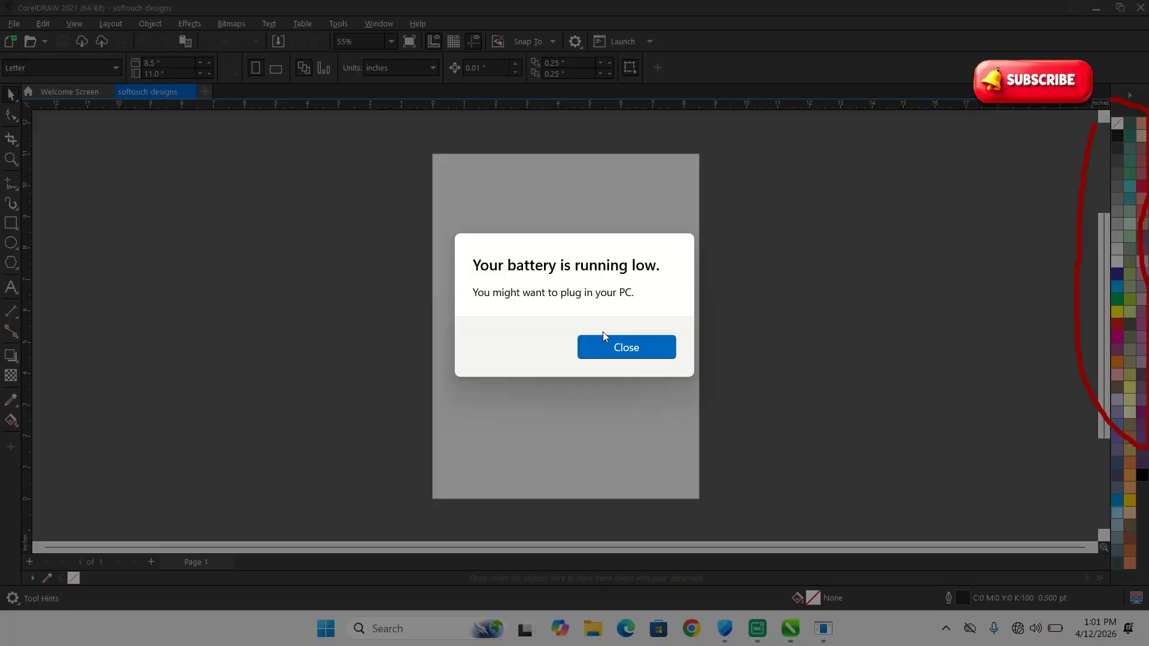
click(622, 346)
click(383, 24)
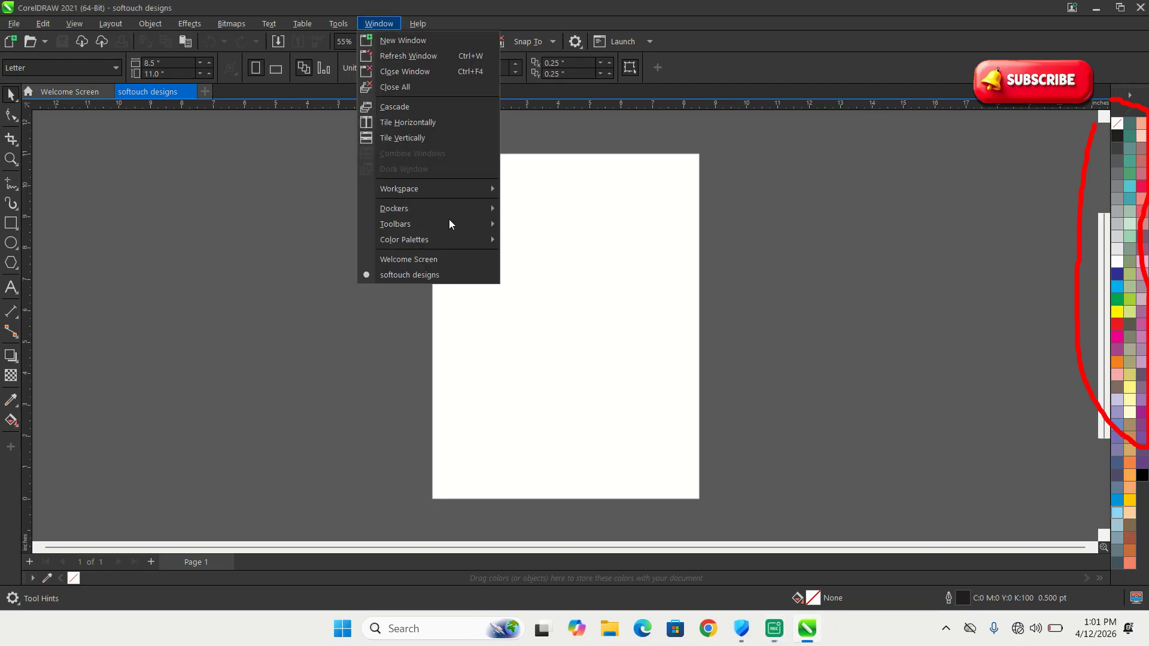
mouse_move(473, 239)
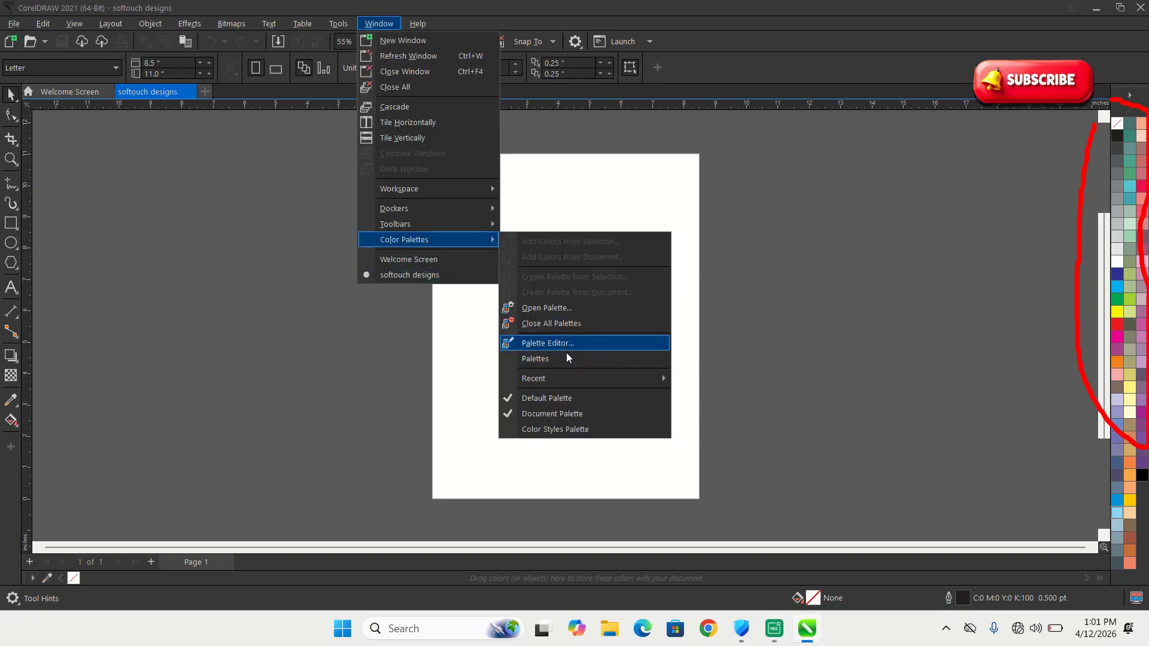
mouse_move(568, 375)
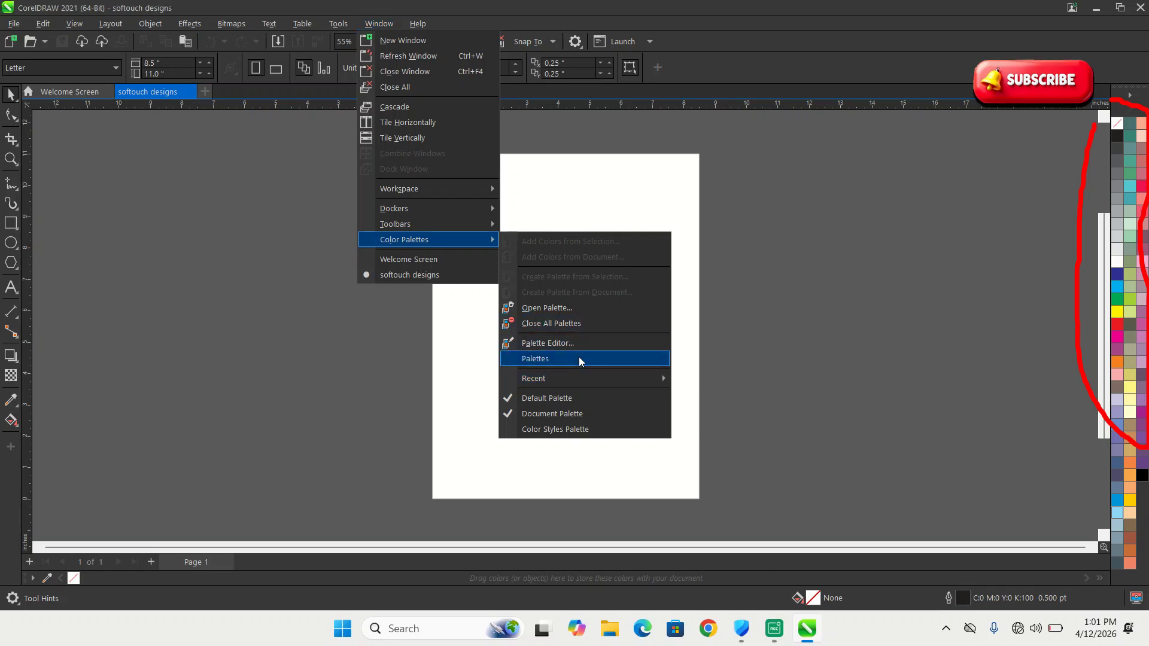
click(579, 357)
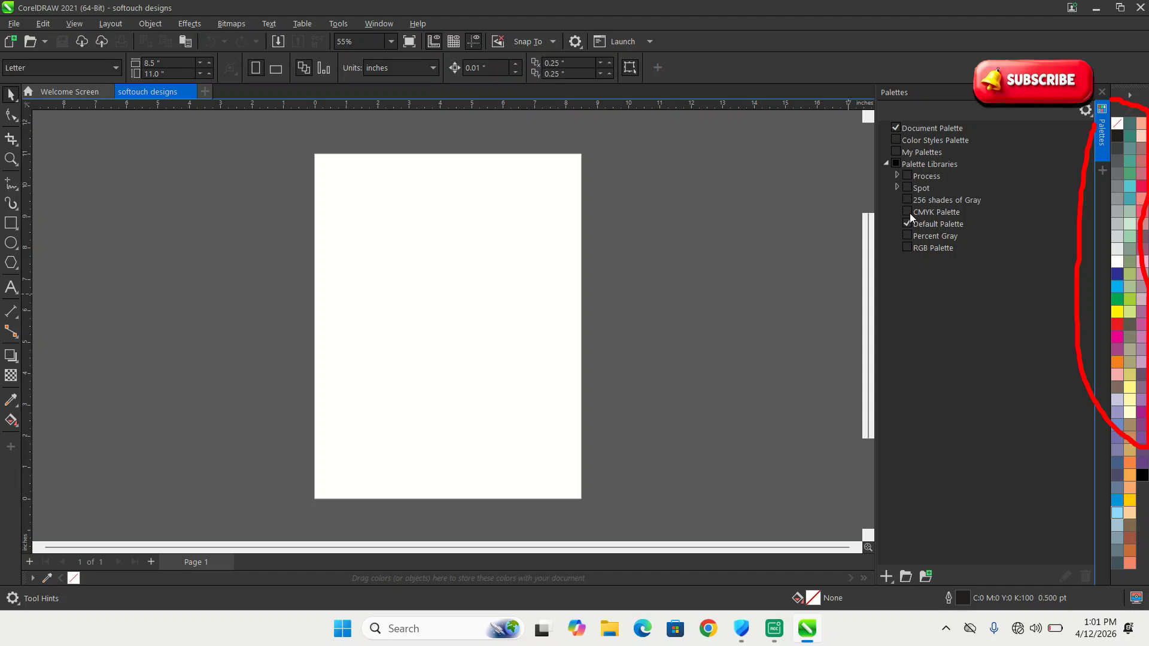
Display the RGB Palette, dock it horizontally beneath the drawing area, and collapse the Palettes docker.
click(907, 247)
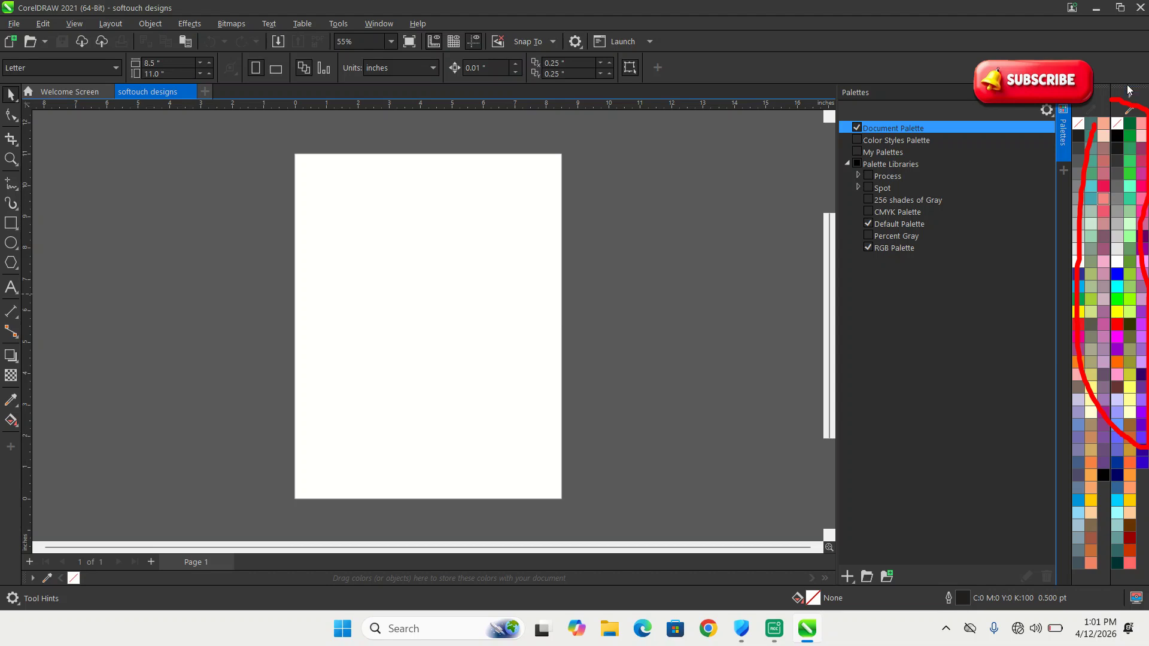
mouse_move(1128, 90)
mouse_down()
mouse_move(868, 523)
mouse_move(611, 608)
mouse_move(514, 569)
mouse_up()
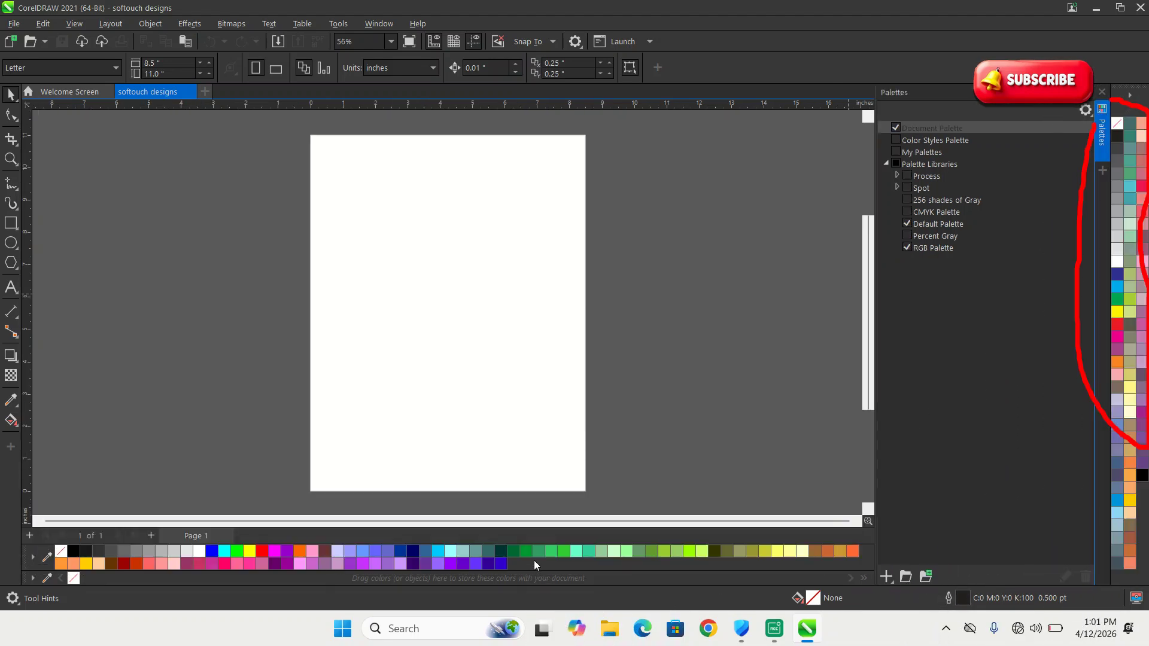
click(1102, 91)
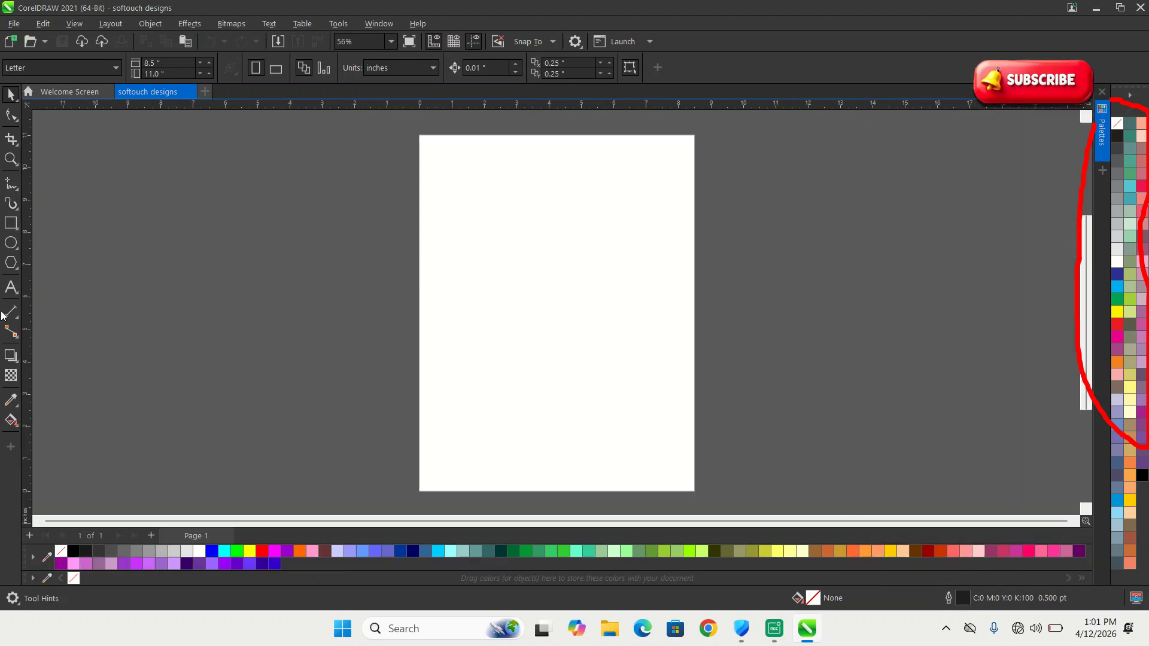
Draw a rectangle, shrink it, and place it near the page's upper-left corner.
click(11, 222)
mouse_move(433, 216)
mouse_down()
mouse_move(537, 369)
mouse_move(594, 366)
mouse_up()
key(space)
click(313, 261)
click(532, 280)
drag(532, 280, 468, 228)
drag(532, 319, 486, 202)
click(318, 267)
Draw a five-sided polygon and move it clear of the rectangle, toward the middle of the page.
click(11, 262)
drag(543, 251, 605, 310)
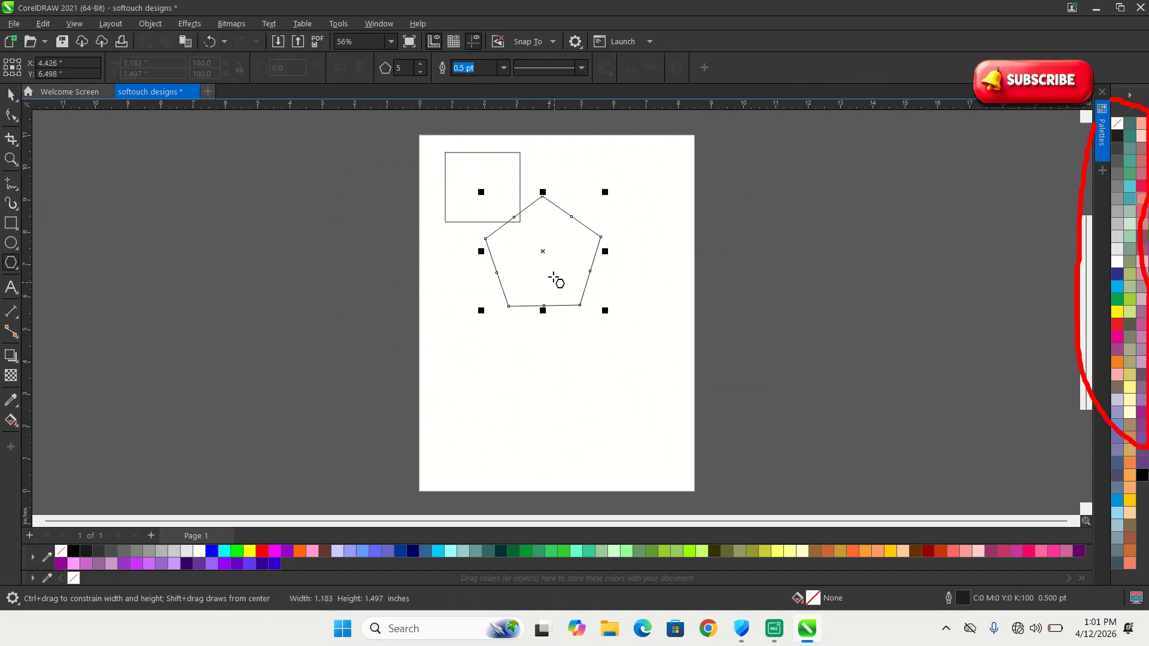
key(space)
drag(544, 290, 555, 308)
Draw a circle about 3 inches across near the page's upper-right corner.
click(12, 242)
mouse_move(566, 167)
mouse_down()
mouse_move(675, 256)
mouse_move(660, 265)
mouse_up()
click(10, 94)
Try a crop area about 6.3 by 5.7 inches covering the circle and parts of the rectangle and pentagon.
click(11, 140)
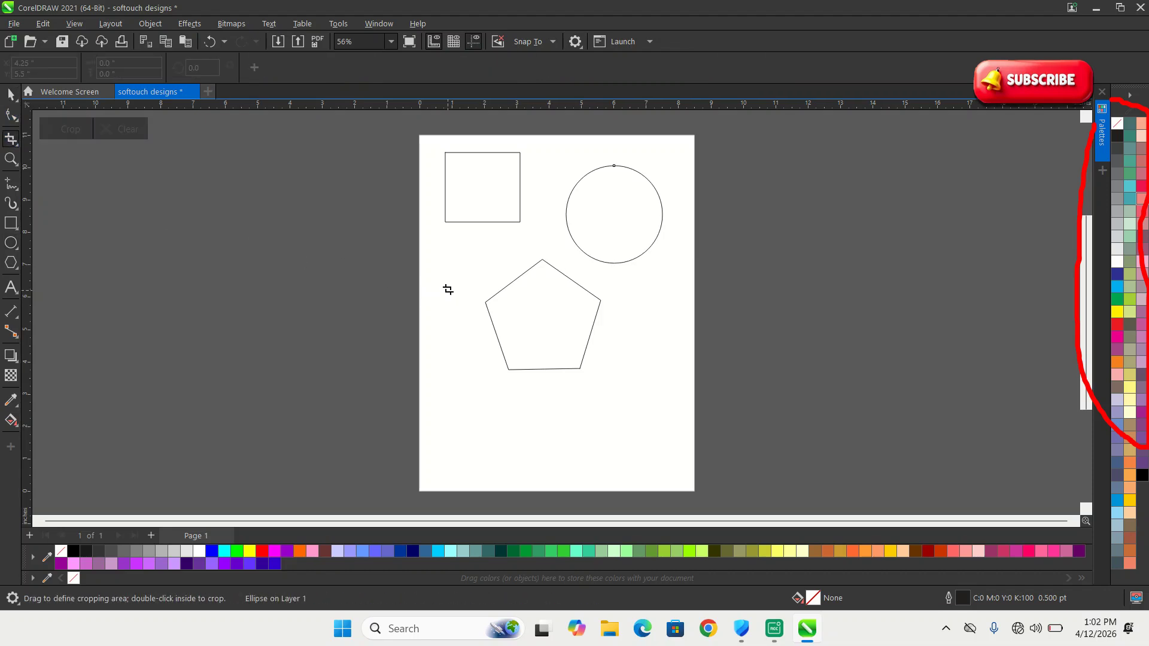
drag(482, 153, 688, 337)
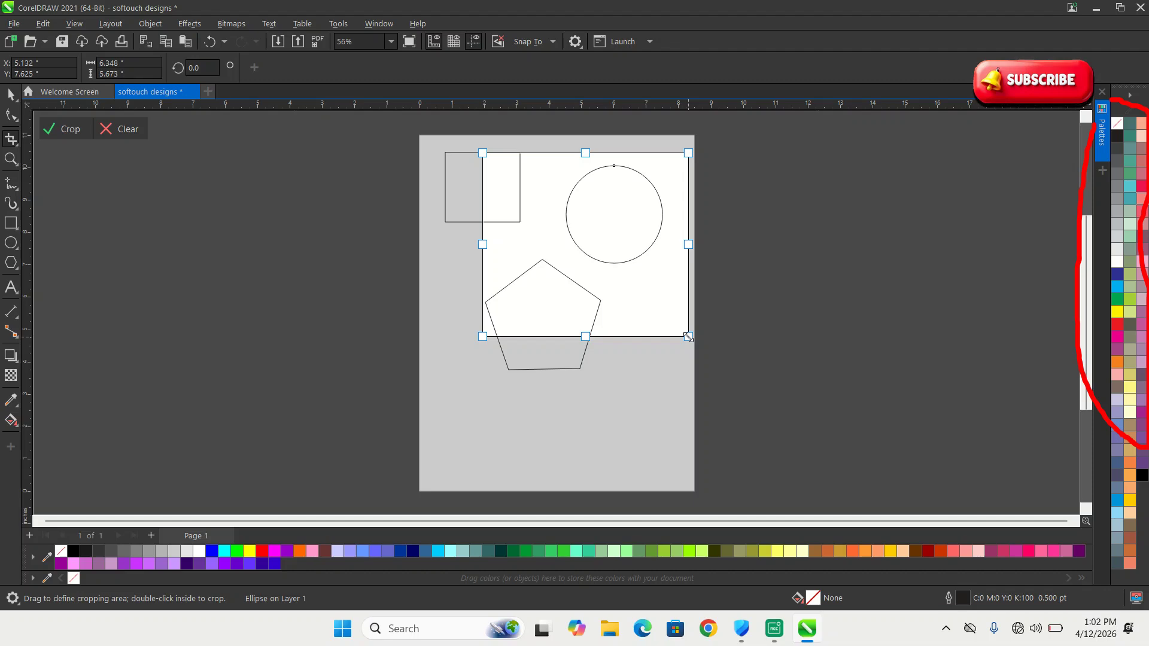
key(Escape)
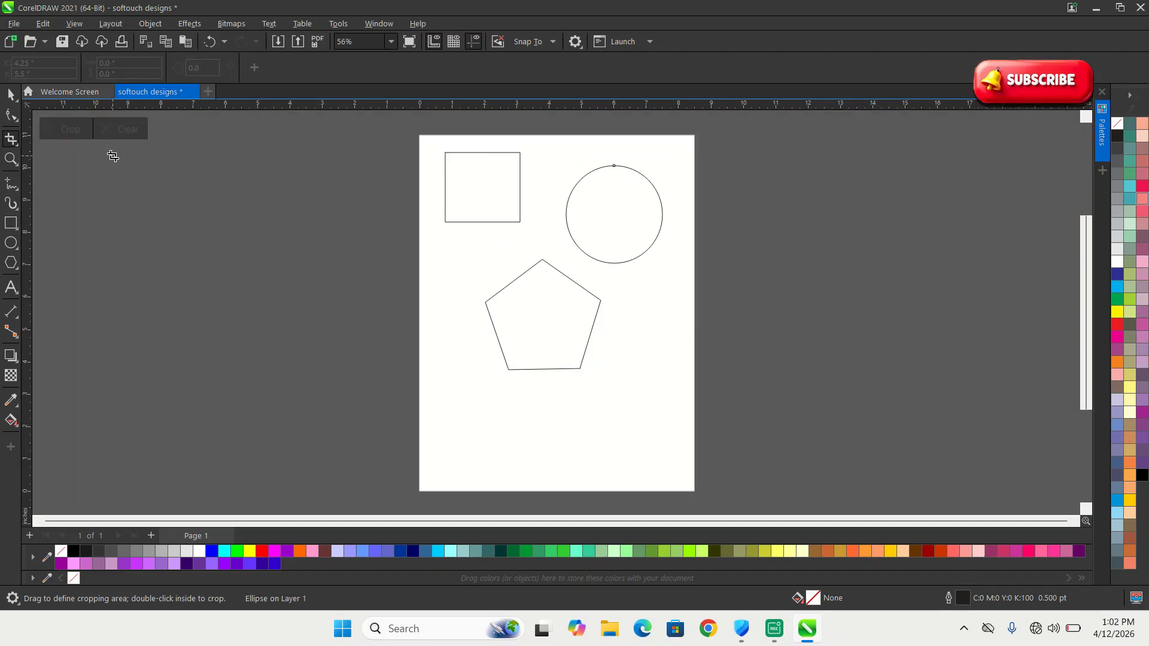
click(5, 98)
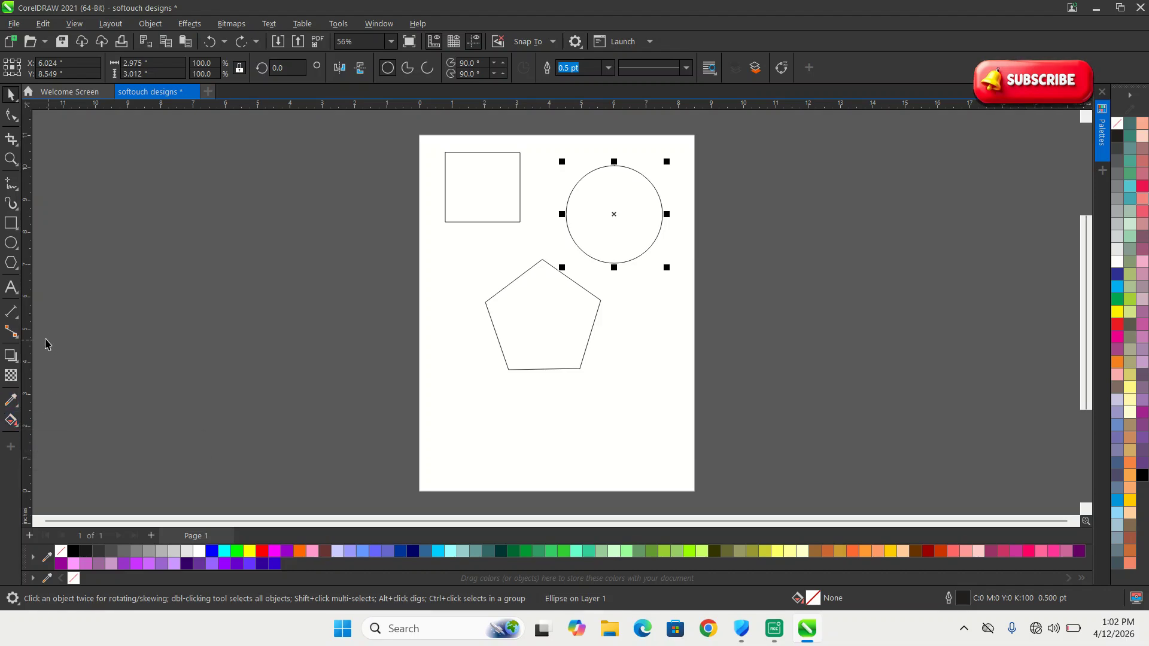
Delete the rectangle, circle and pentagon from the page.
scroll(531, 328, down, 2)
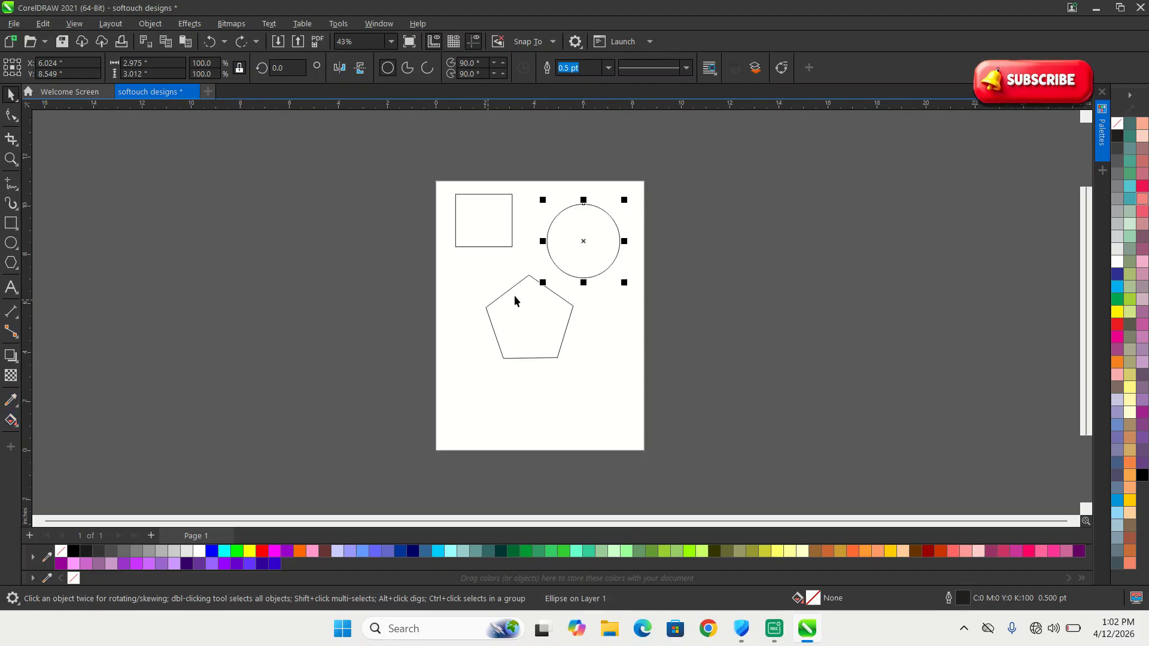
drag(703, 379, 445, 173)
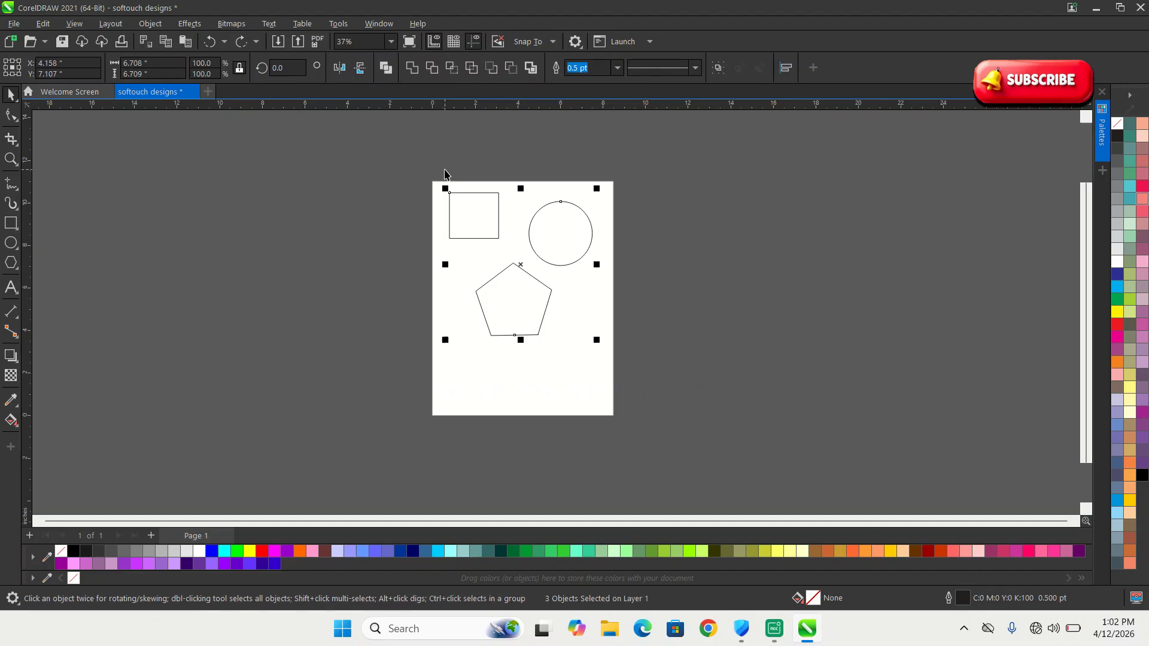
key(Delete)
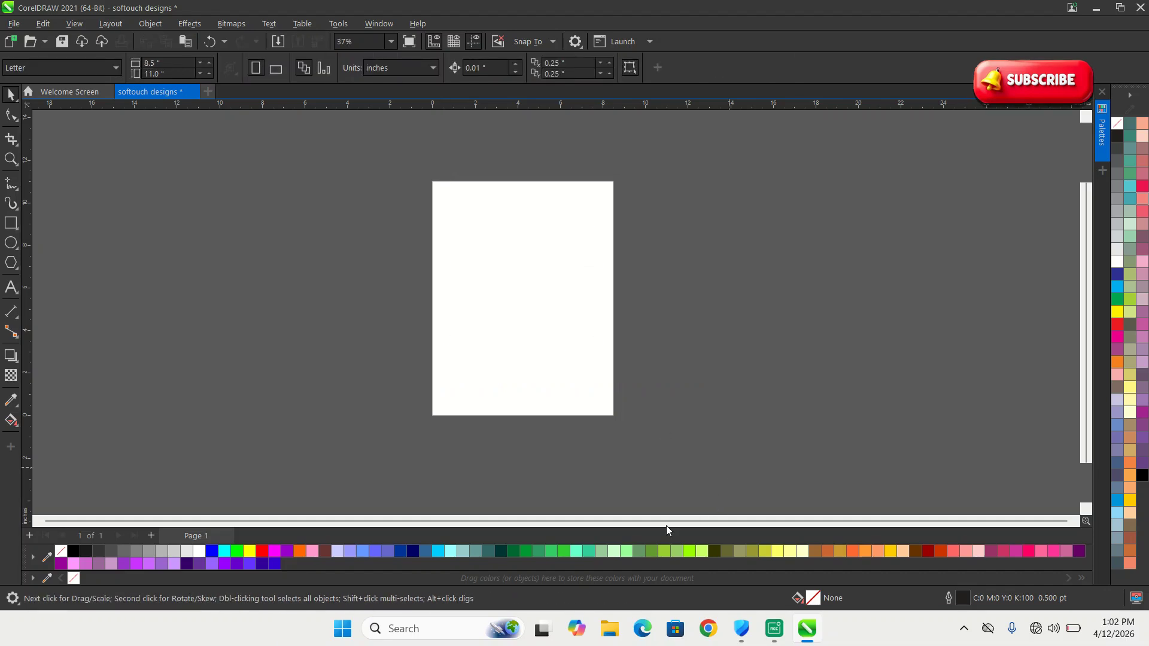
drag(420, 164, 623, 429)
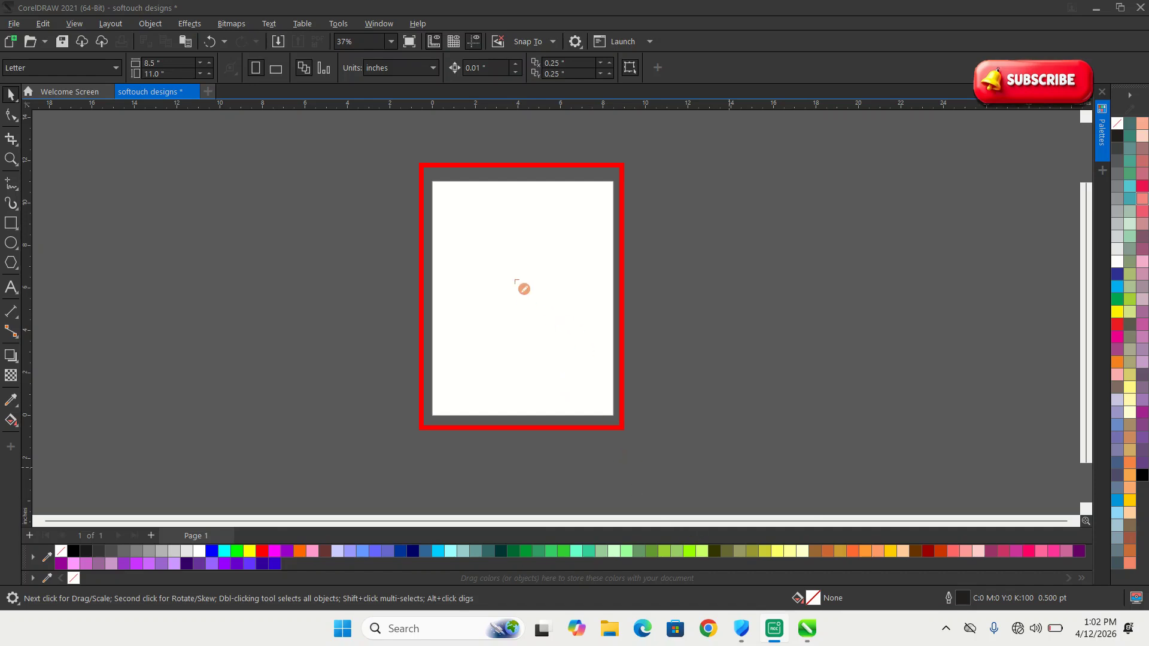
drag(512, 256, 612, 280)
drag(431, 177, 438, 187)
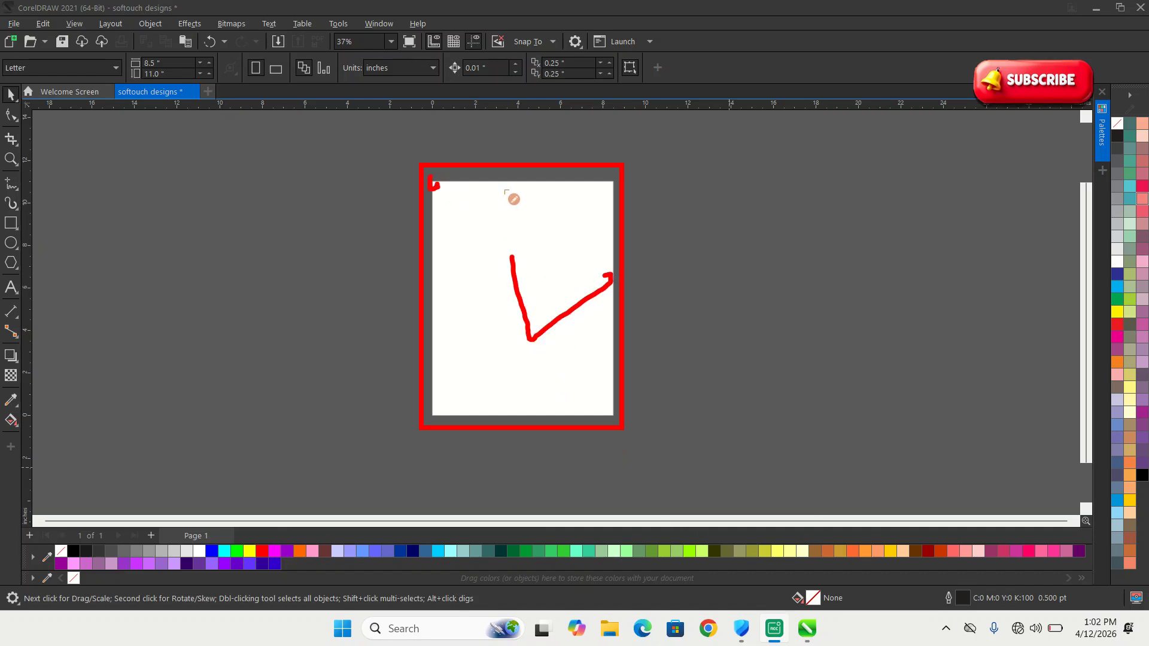
drag(598, 176, 626, 183)
mouse_move(432, 413)
mouse_down()
mouse_move(461, 411)
mouse_move(433, 395)
mouse_up()
mouse_move(589, 425)
mouse_down()
mouse_move(598, 400)
mouse_move(649, 434)
mouse_up()
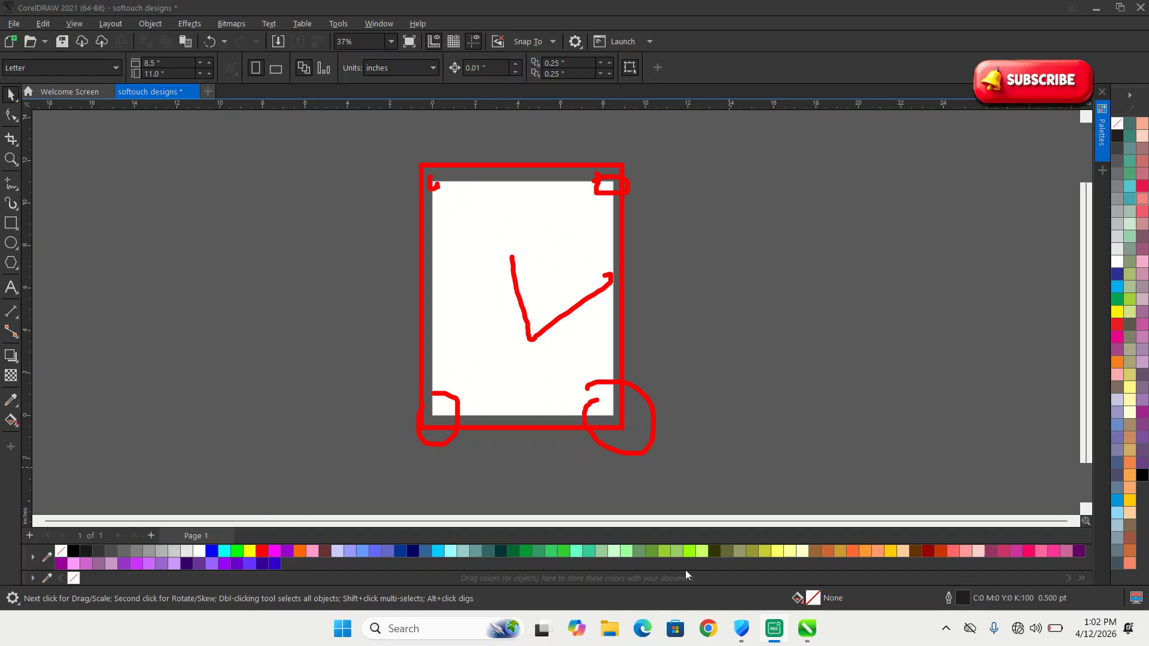
mouse_move(146, 516)
mouse_down()
mouse_move(137, 541)
mouse_move(176, 537)
mouse_move(166, 528)
mouse_up()
key(Escape)
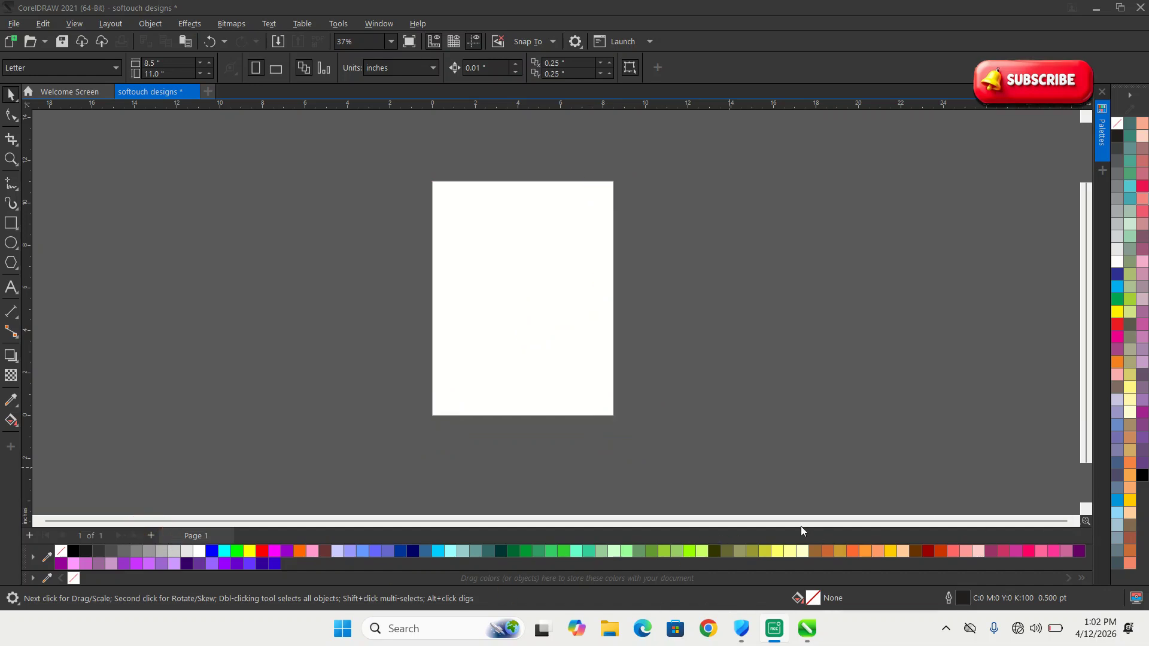
Add a second page to the document and draw a circle about 6.1 inches across on page 1.
click(151, 534)
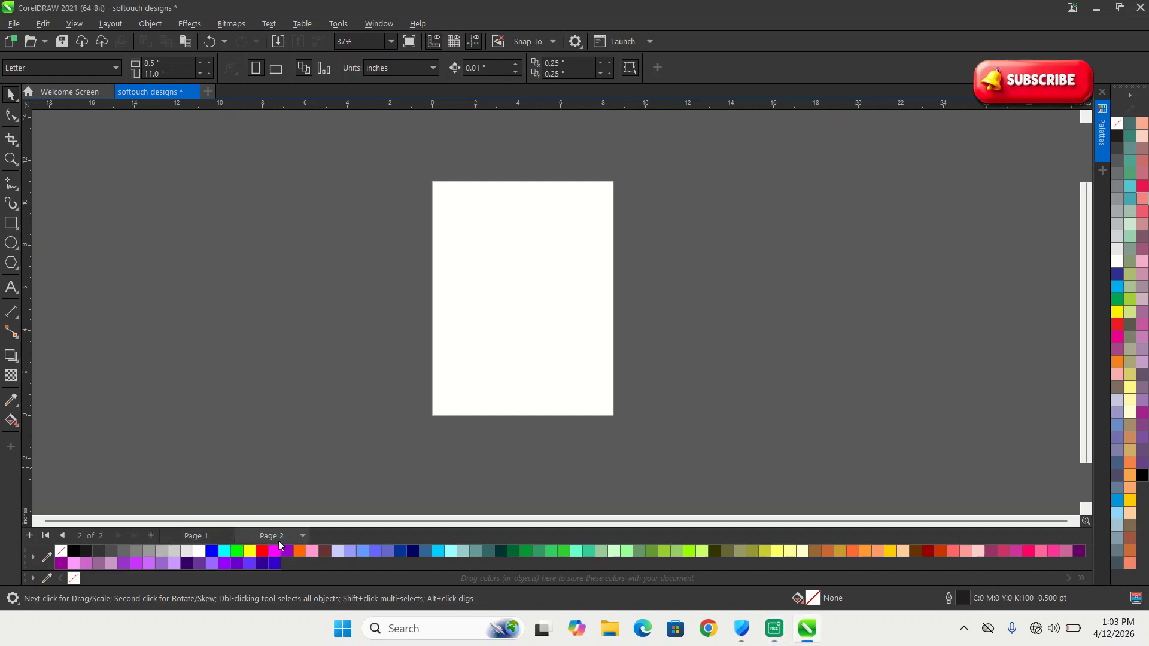
click(196, 536)
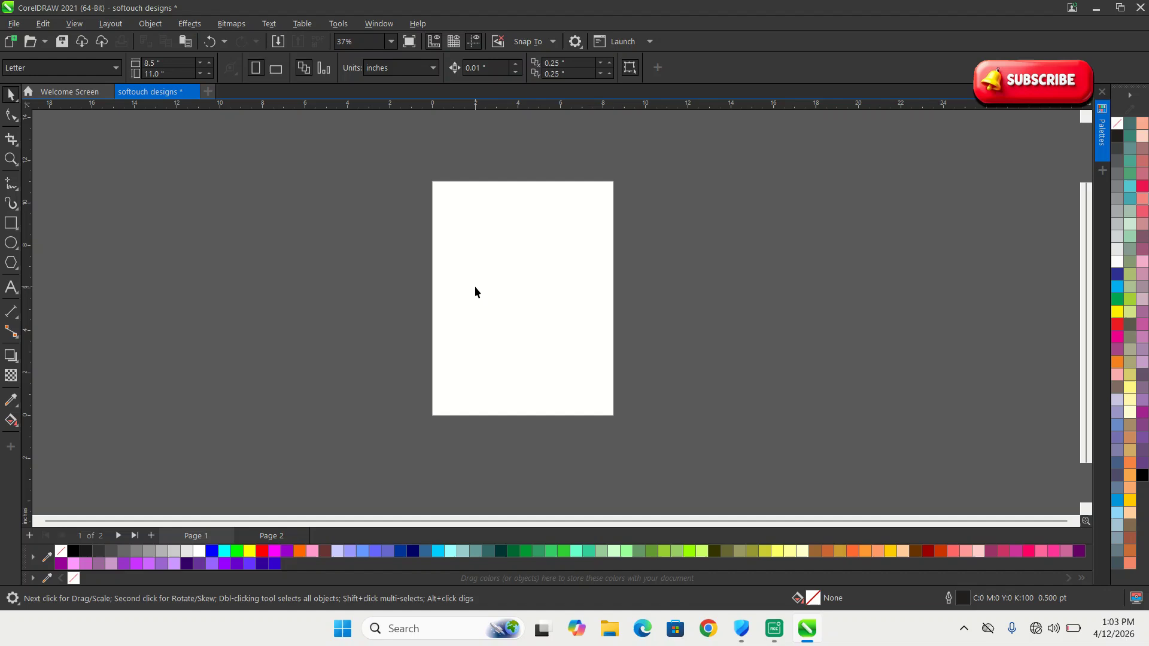
click(11, 242)
click(61, 244)
drag(456, 240, 594, 378)
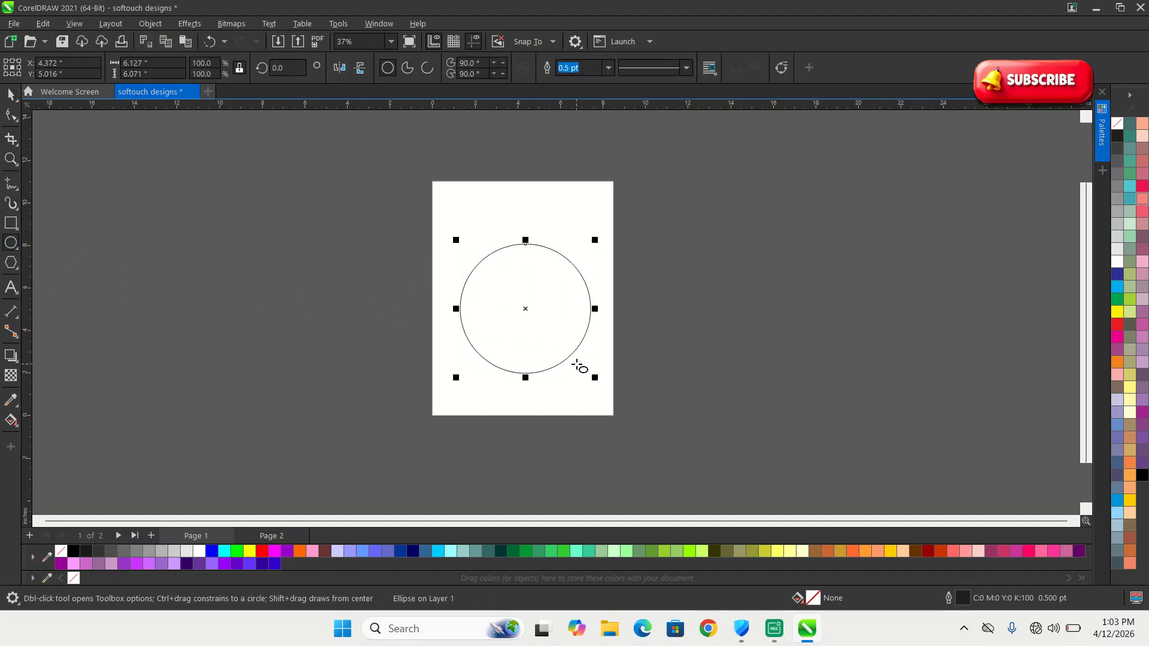
Compare the contents of pages 1 and 2, and add two more pages after page 2.
click(270, 536)
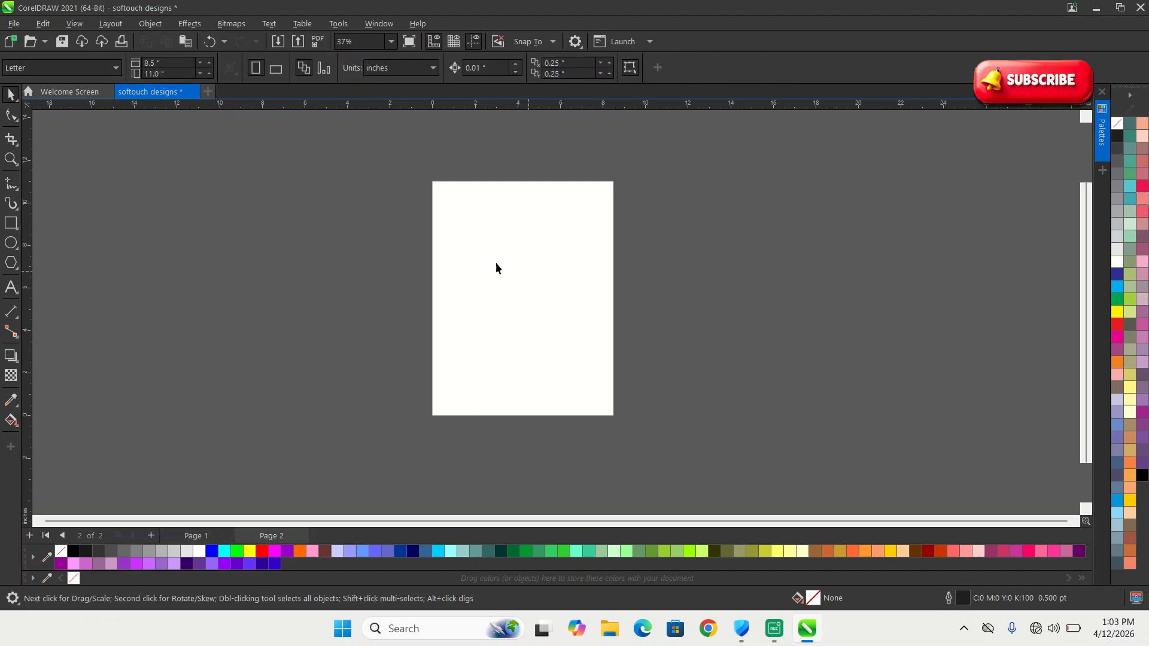
click(214, 538)
click(275, 540)
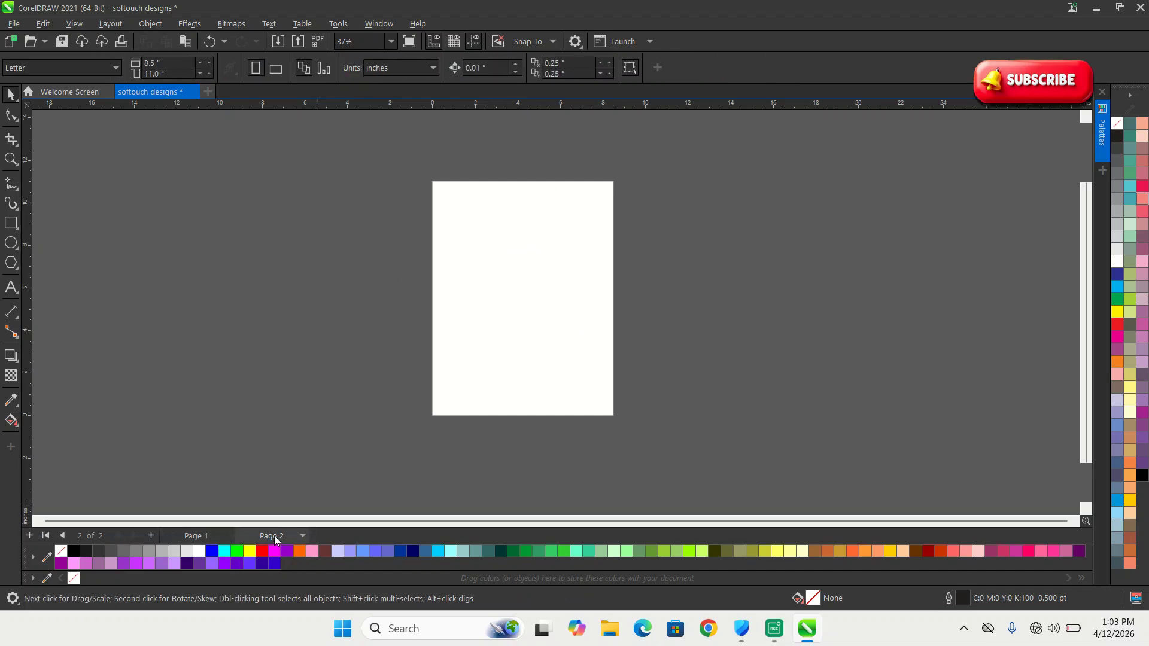
click(151, 536)
click(151, 536)
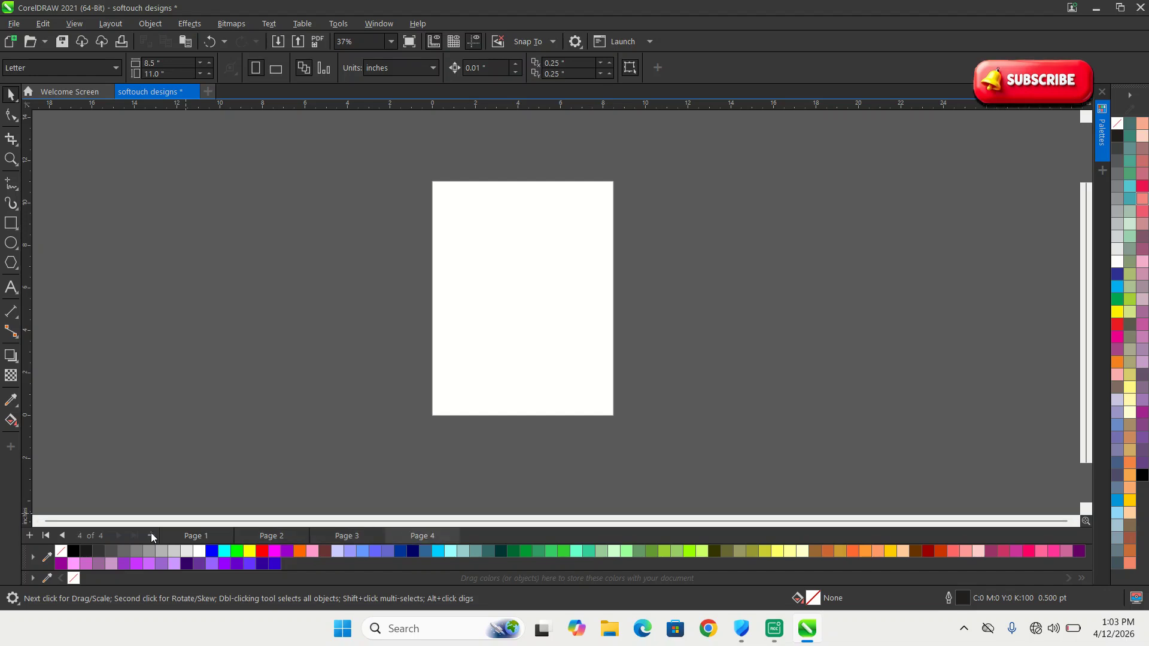
Insert one portrait Letter page, 8.5 by 11 inches, after page 4 using the Insert Page dialog.
mouse_move(752, 632)
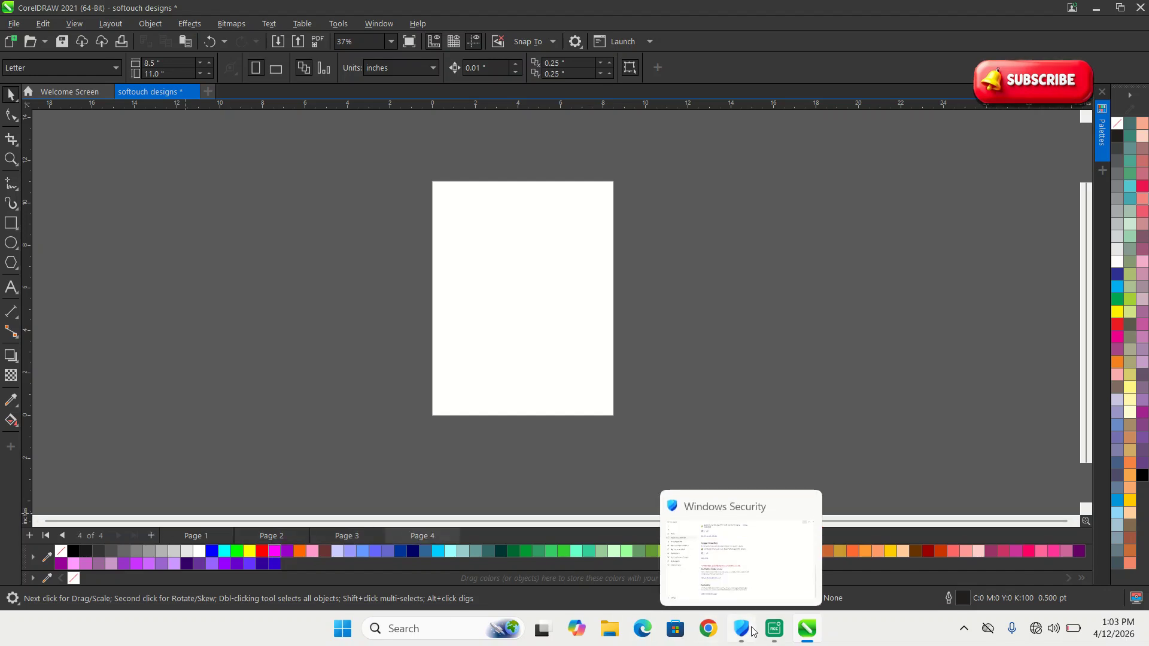
key(Page_Down)
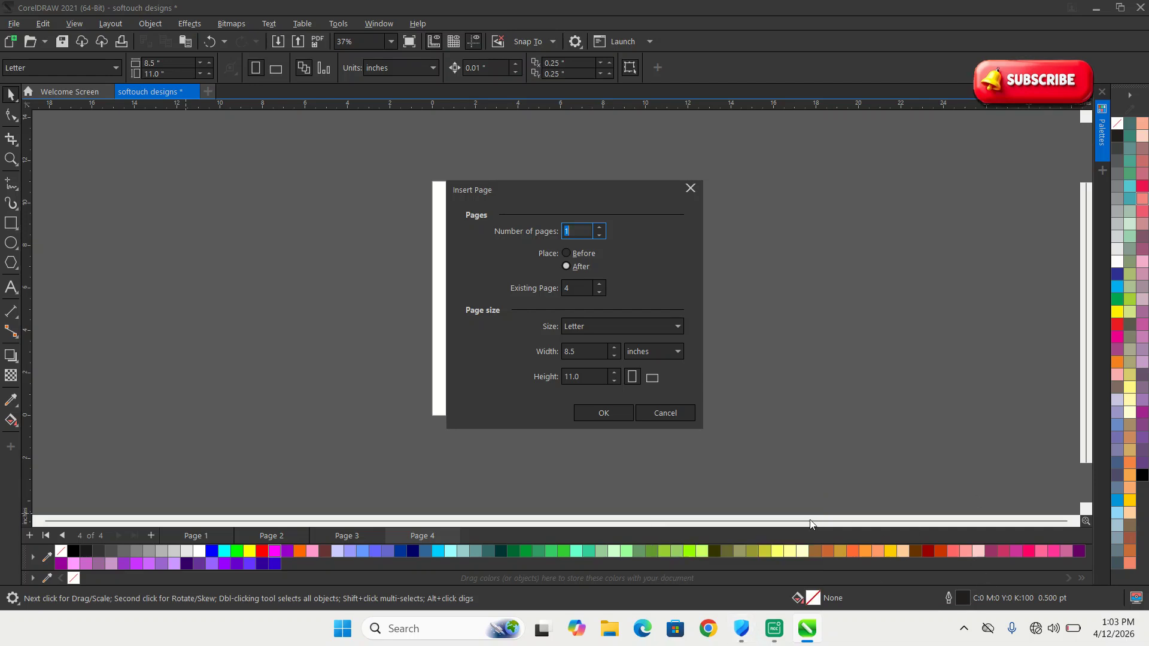
mouse_move(562, 199)
mouse_down()
mouse_move(538, 364)
mouse_move(549, 403)
mouse_move(676, 404)
mouse_move(710, 285)
mouse_move(689, 216)
mouse_move(557, 214)
mouse_up()
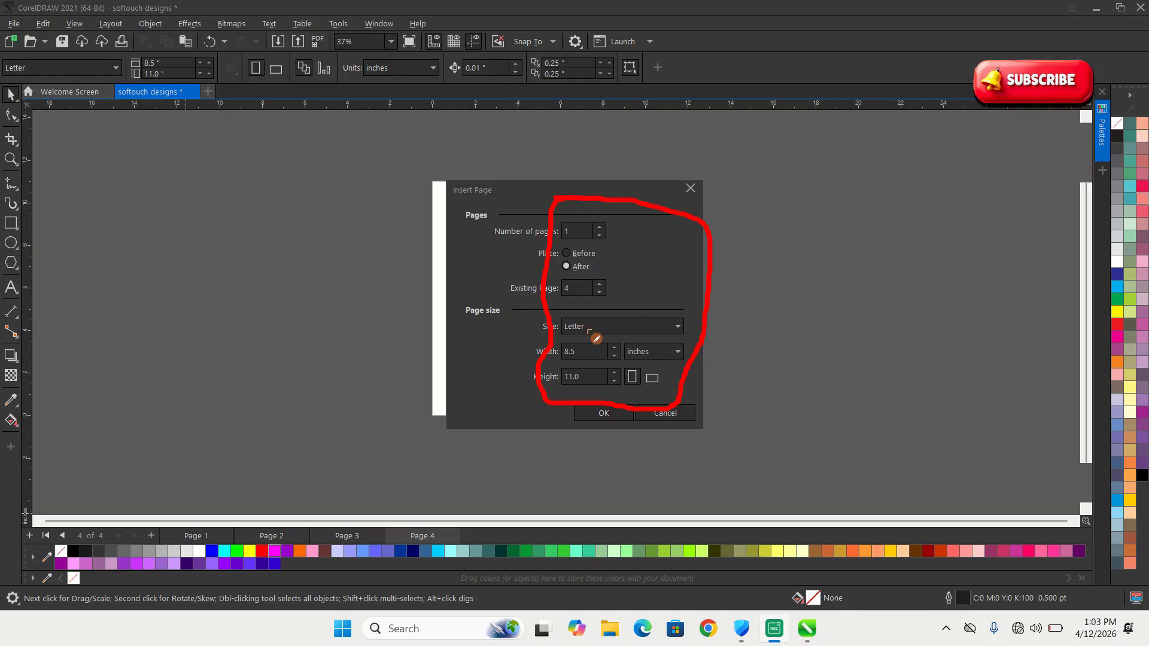
drag(593, 322, 658, 316)
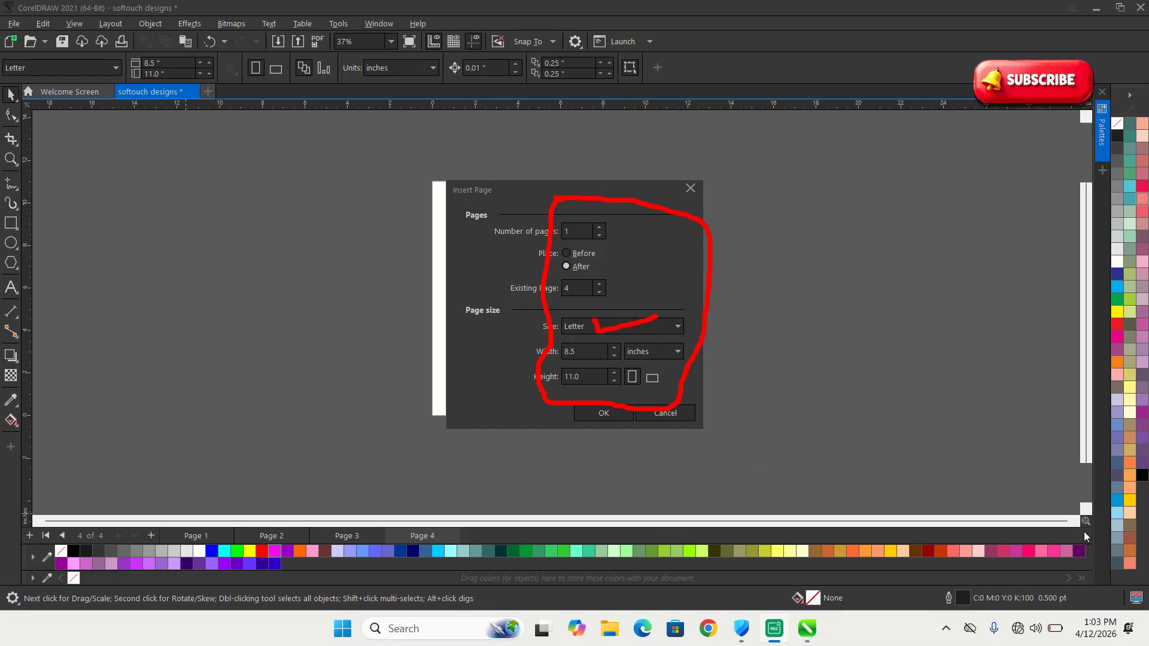
key(e)
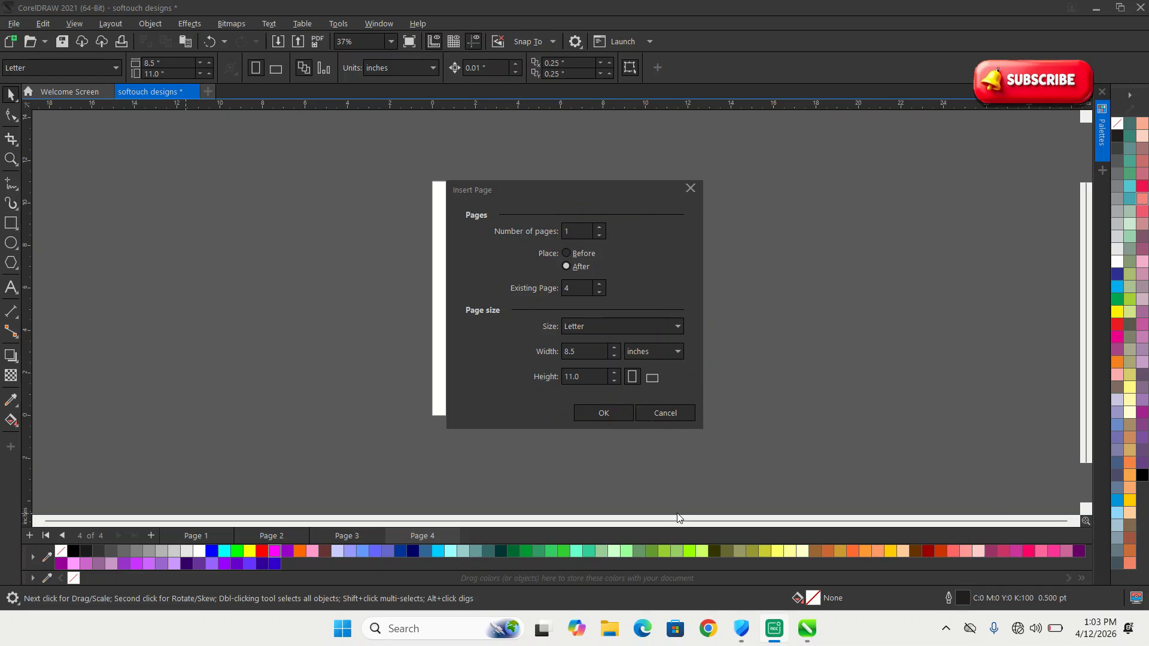
click(613, 414)
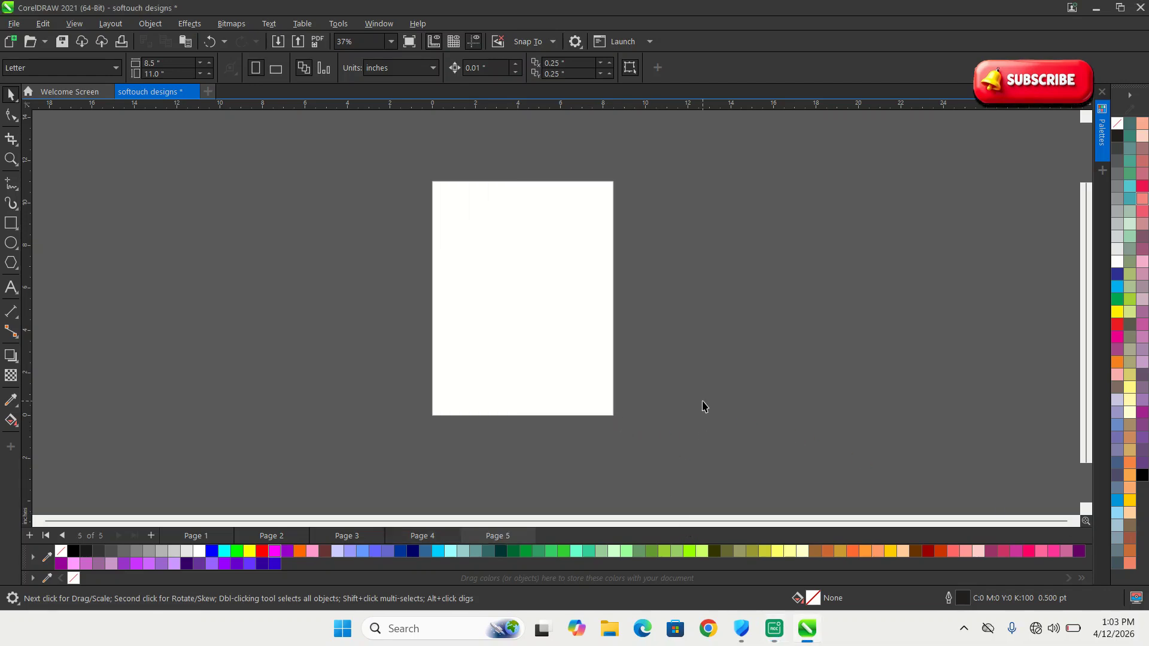